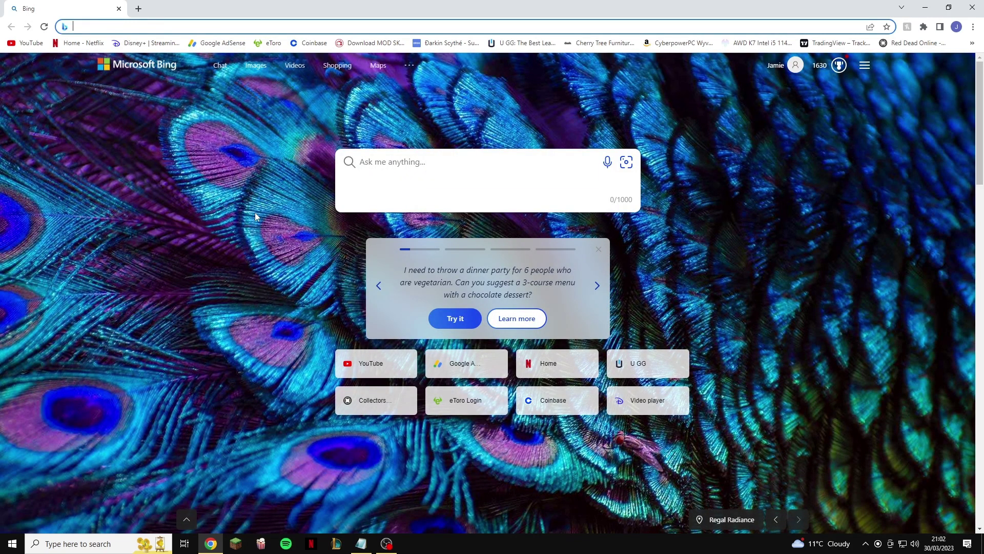
# Search Bing for 'lolskins' from the Chrome address bar.
pyautogui.write('lols')
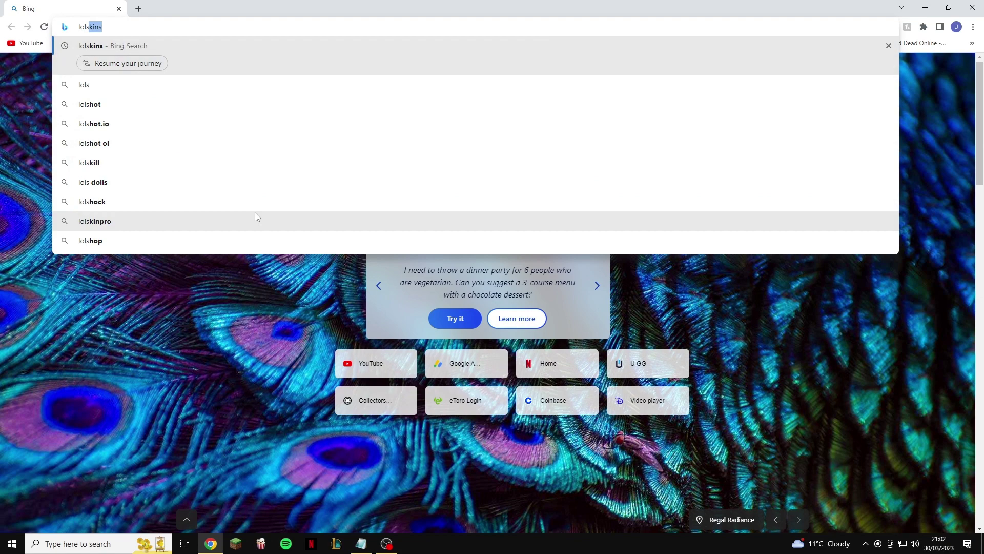
pyautogui.write('kins')
pyautogui.press('Return')
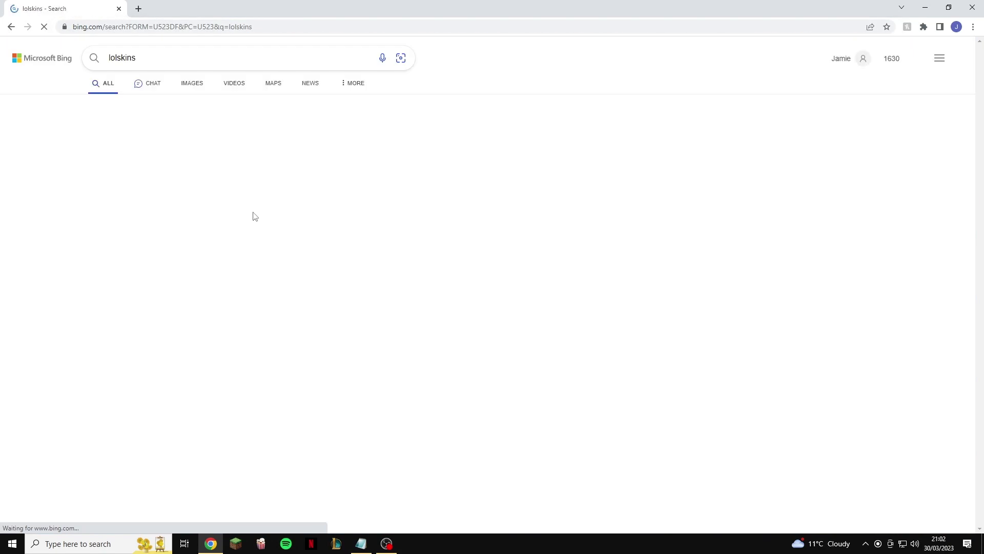
pyautogui.click(149, 56)
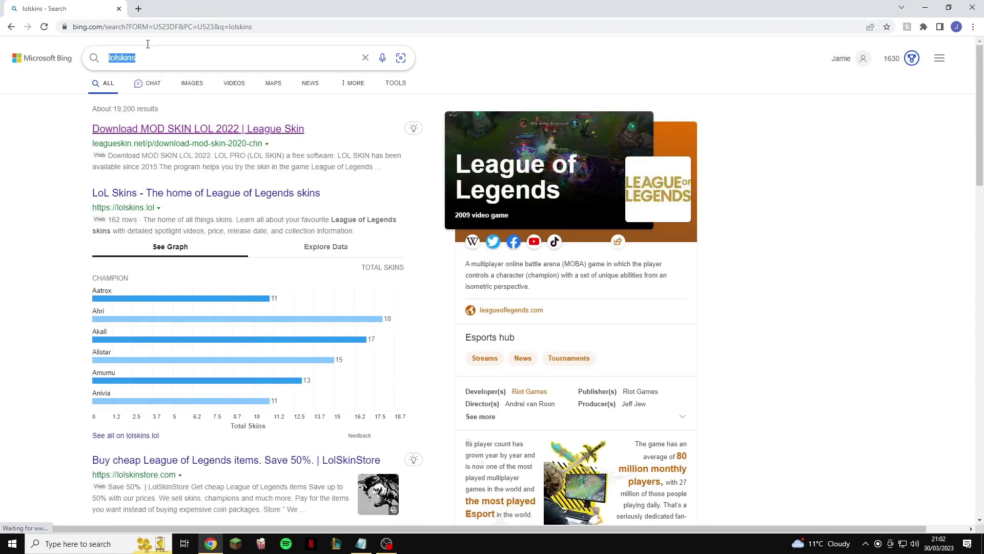
pyautogui.click(48, 240)
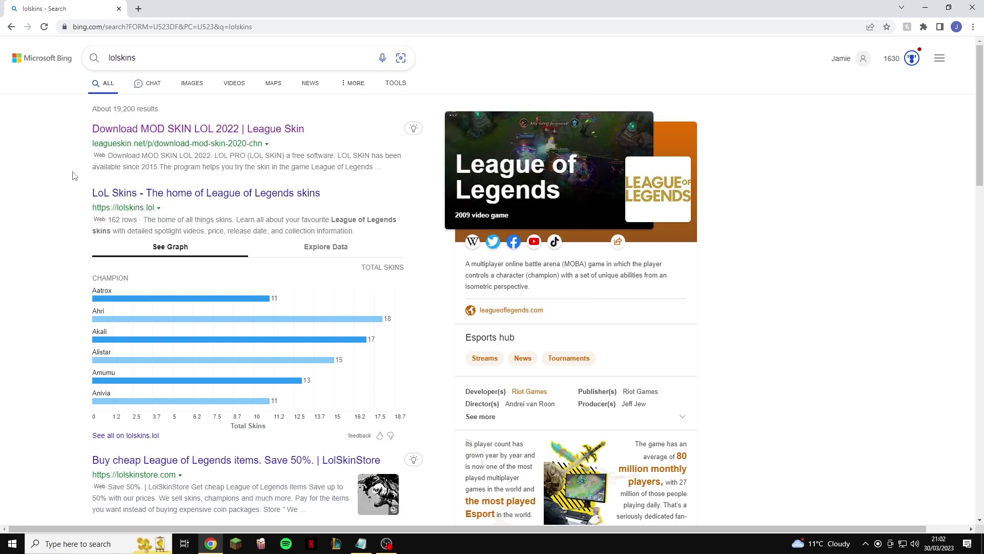
pyautogui.moveTo(131, 145); pyautogui.dragTo(189, 143)
pyautogui.click(24, 342)
# Scroll the results and open the leagueskin.net 'Download MOD SKIN LOL 2022 | League Skin' result.
pyautogui.scroll(-8, 159, 389)
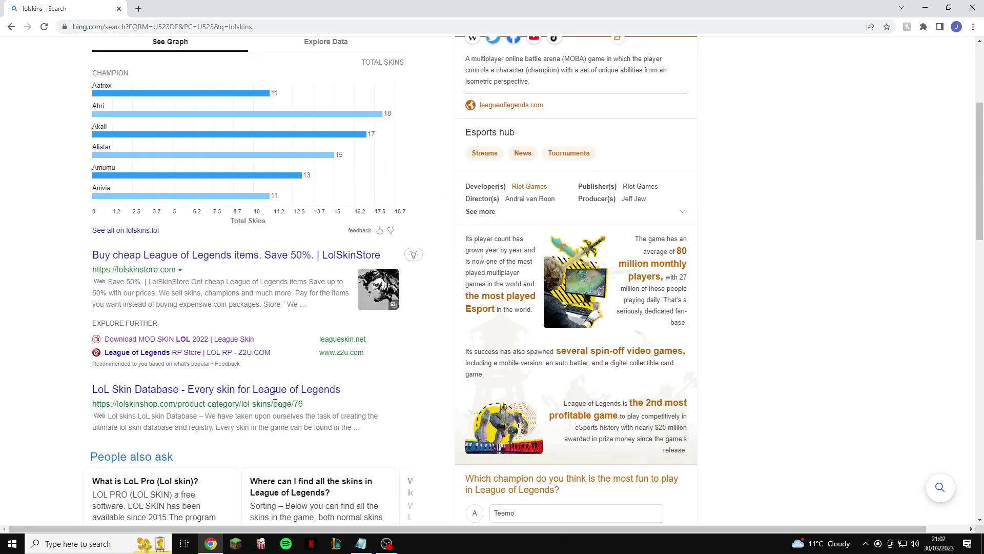
pyautogui.scroll(-11, 120, 375)
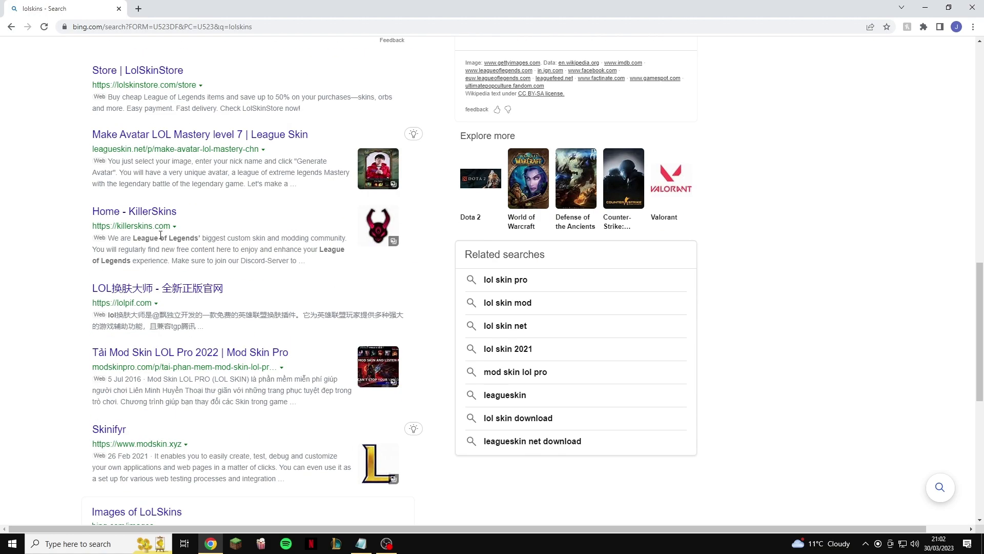
pyautogui.scroll(4, 155, 273)
pyautogui.moveTo(71, 290); pyautogui.dragTo(265, 297)
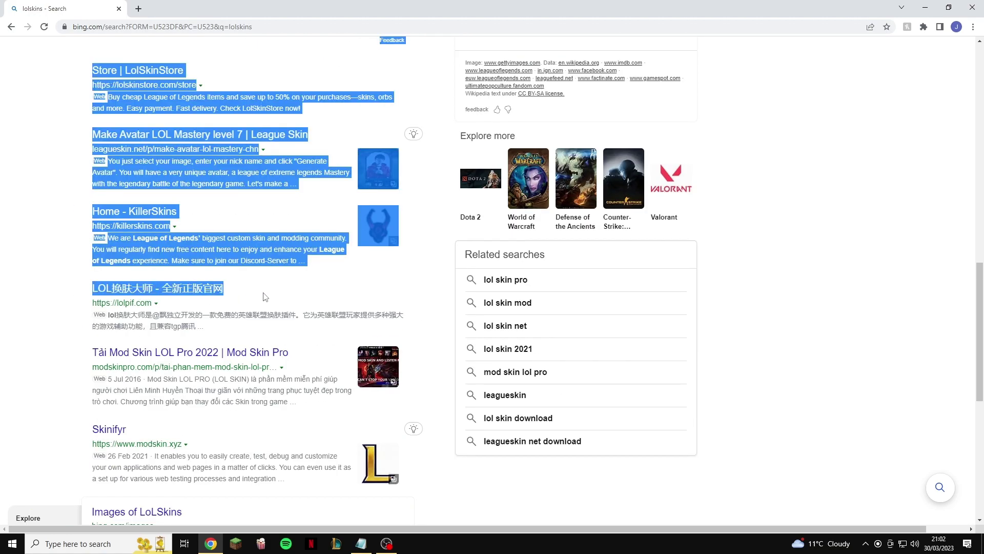
pyautogui.click(763, 280)
pyautogui.scroll(12, 675, 287)
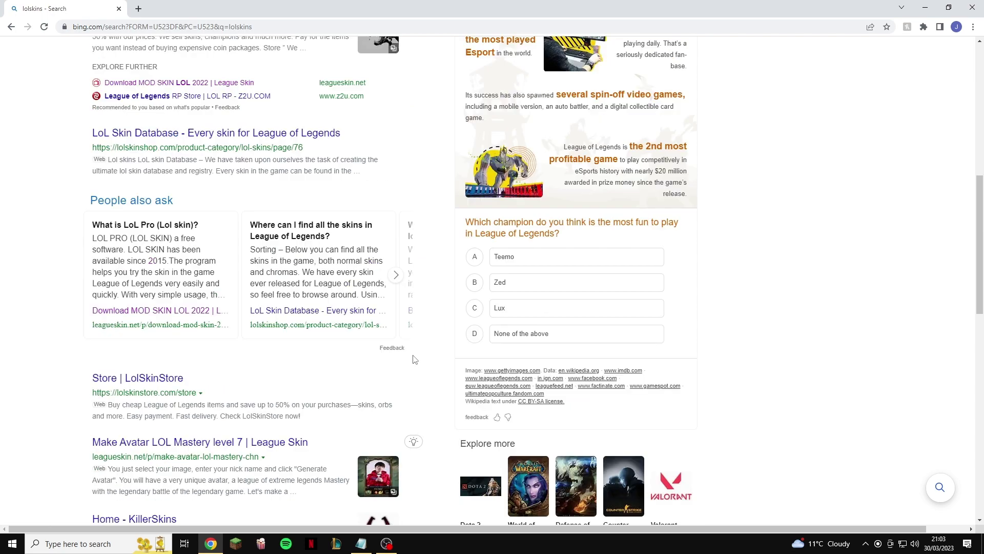
pyautogui.scroll(4, 801, 305)
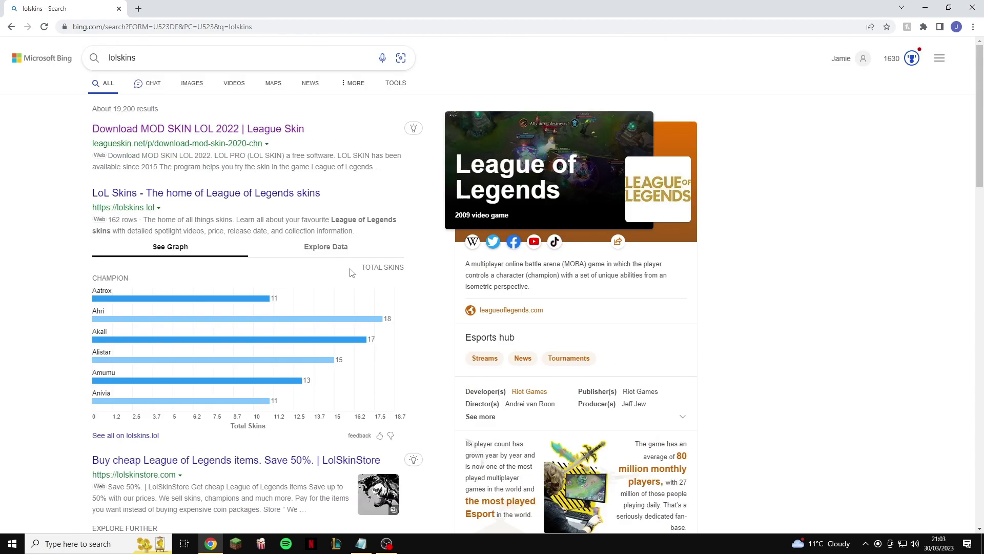
pyautogui.moveTo(96, 143); pyautogui.dragTo(148, 143)
pyautogui.click(134, 128)
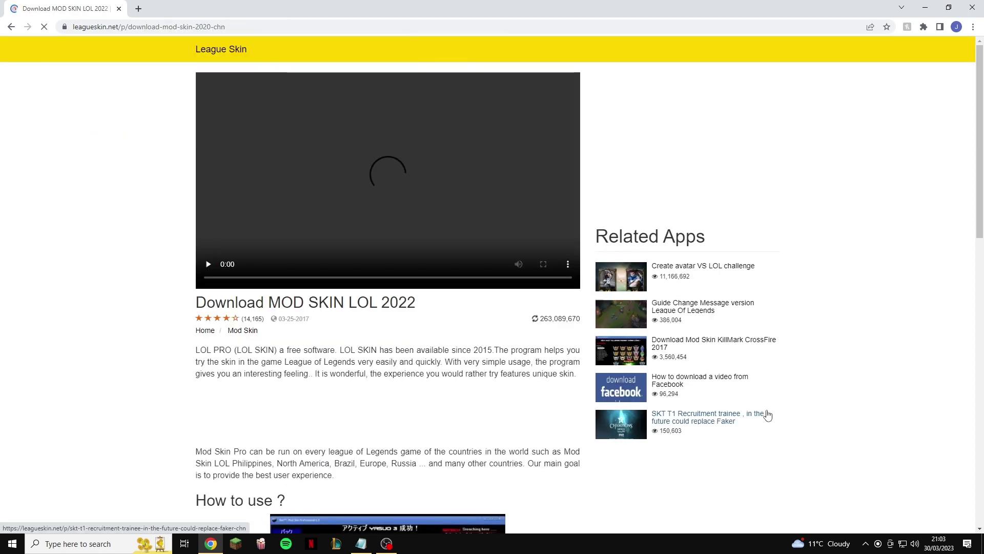
# Look over the Download MOD SKIN LOL 2022 page and return Chrome to full screen.
pyautogui.moveTo(196, 302); pyautogui.dragTo(451, 303)
pyautogui.scroll(-6, 393, 297)
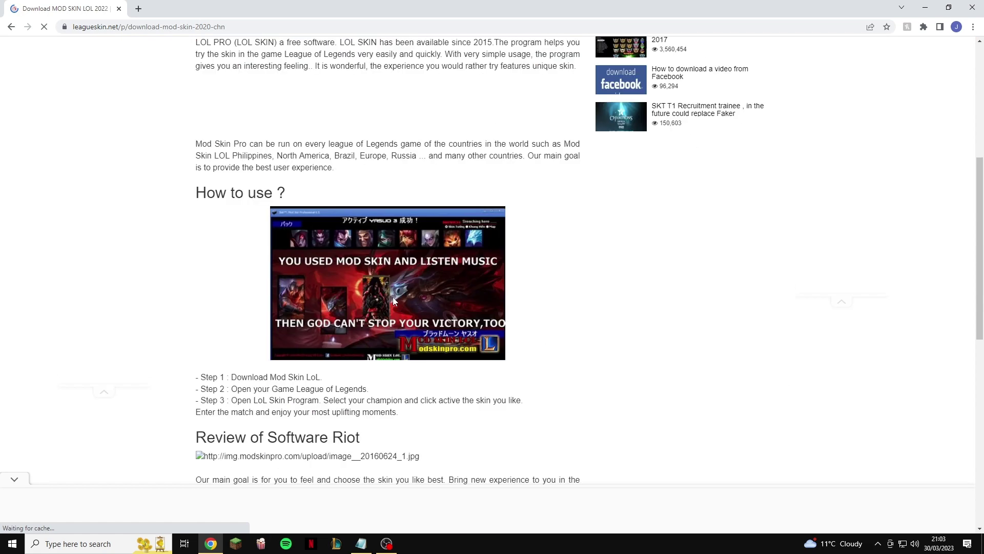
pyautogui.scroll(6, 394, 277)
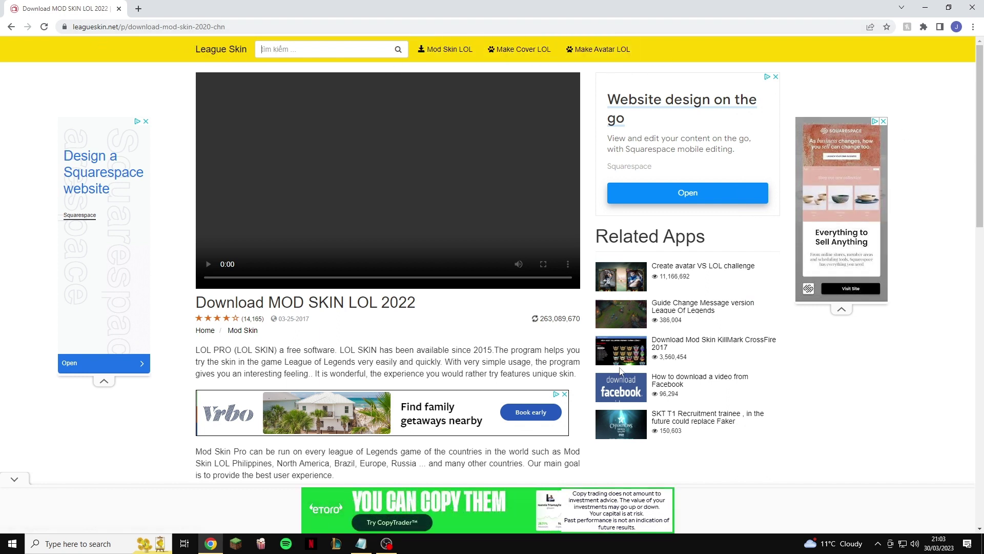
pyautogui.moveTo(492, 8); pyautogui.dragTo(505, 322)
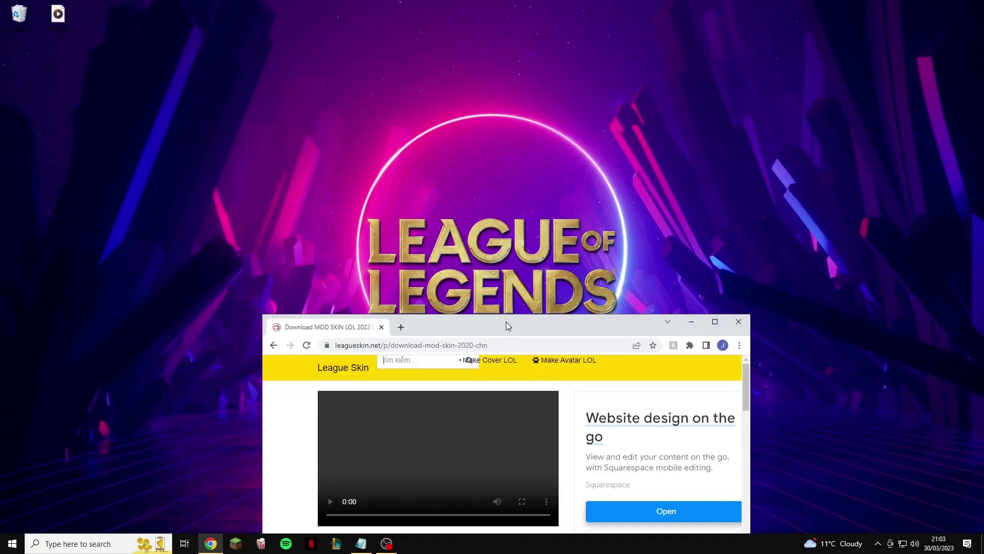
pyautogui.moveTo(632, 330); pyautogui.dragTo(603, 4)
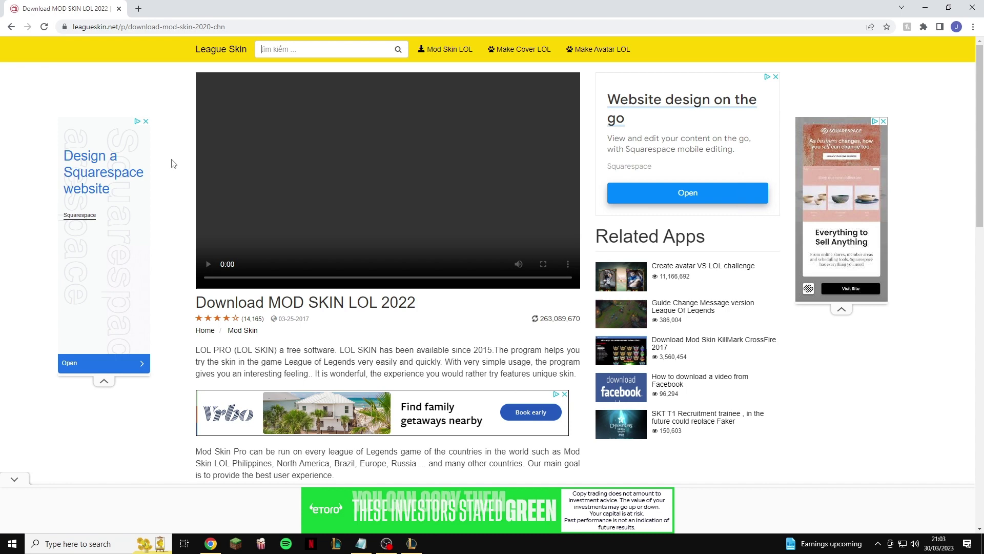
# Read the LOL PRO description and scroll down to the Download Program section.
pyautogui.scroll(-4, 154, 186)
pyautogui.moveTo(204, 241); pyautogui.dragTo(333, 258)
pyautogui.moveTo(213, 145); pyautogui.dragTo(350, 193)
pyautogui.click(350, 193)
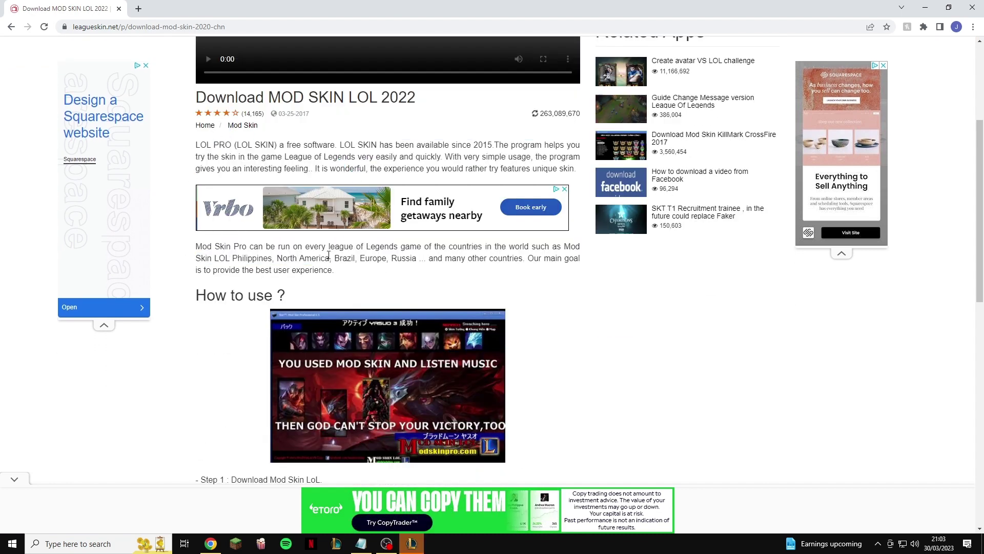
pyautogui.scroll(-5, 361, 267)
pyautogui.scroll(4, 210, 227)
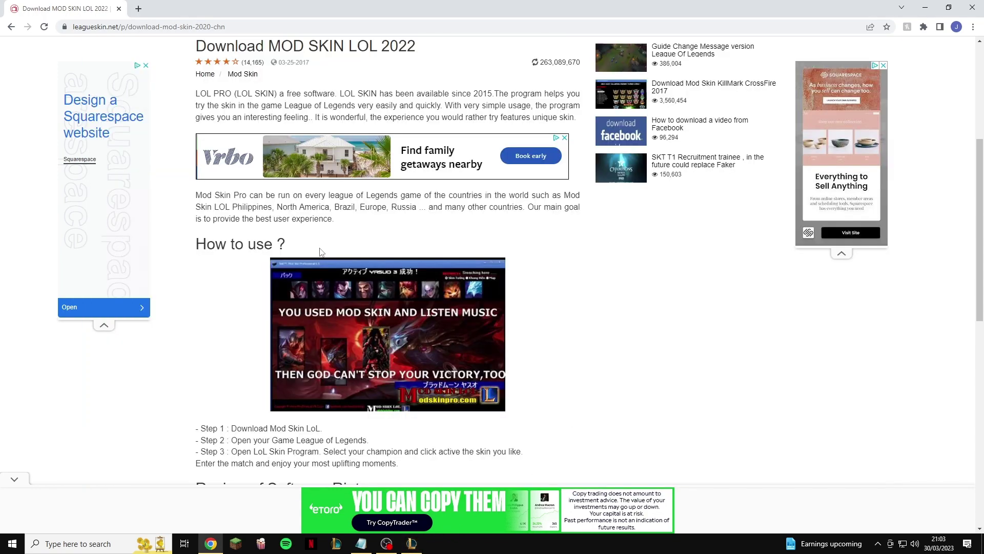
pyautogui.scroll(-6, 553, 287)
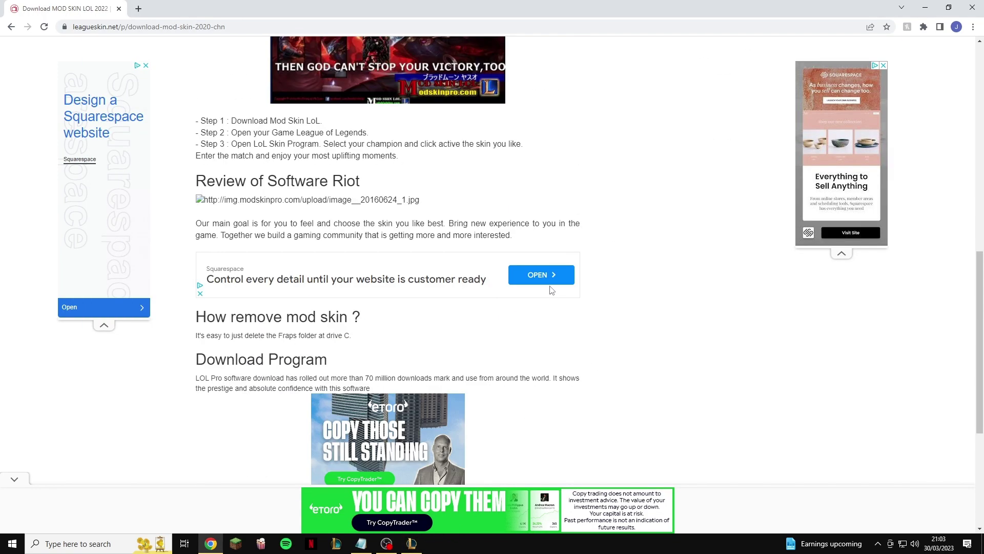
pyautogui.scroll(-5, 191, 117)
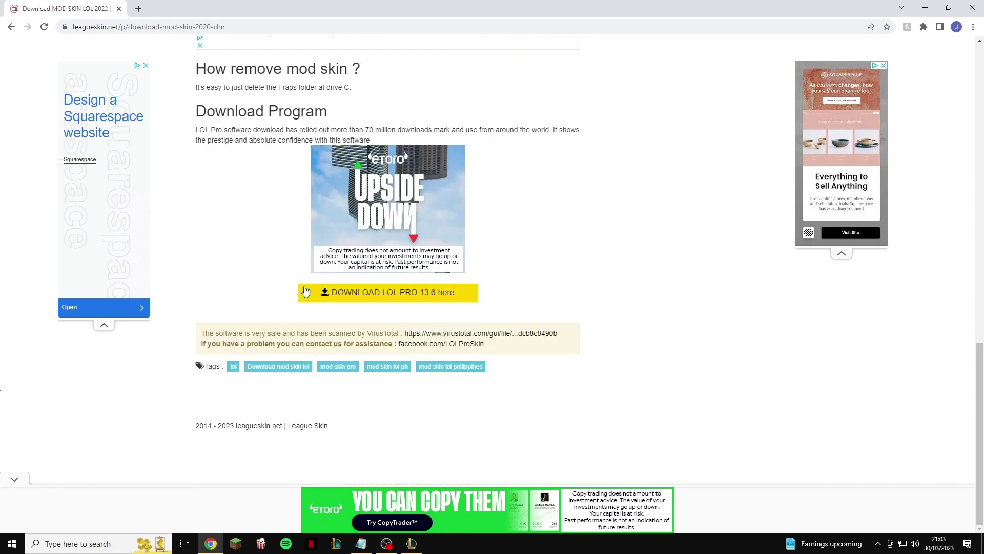
# Download LOL PRO 13.6, saving MODSKIN_13.6 (1).zip.
pyautogui.click(326, 294)
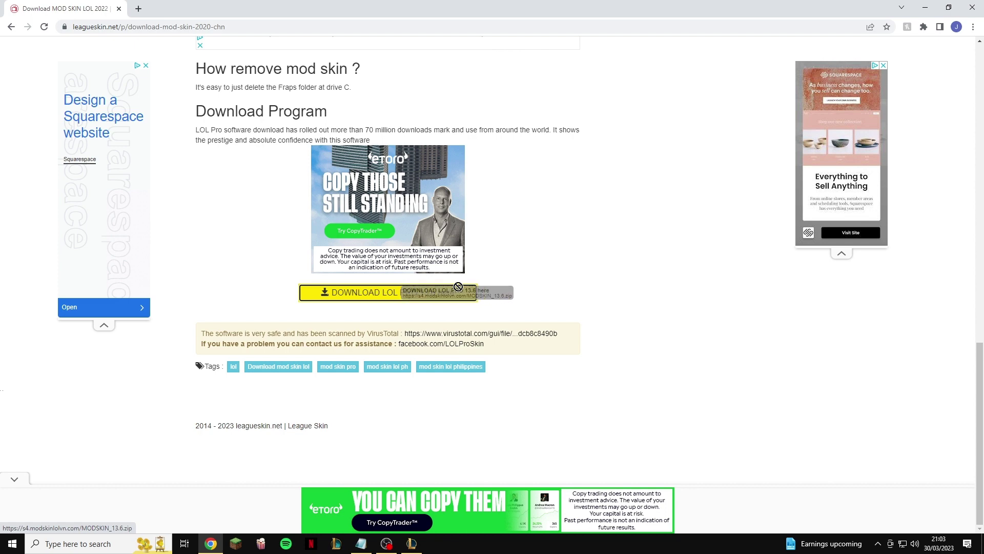
pyautogui.click(443, 294)
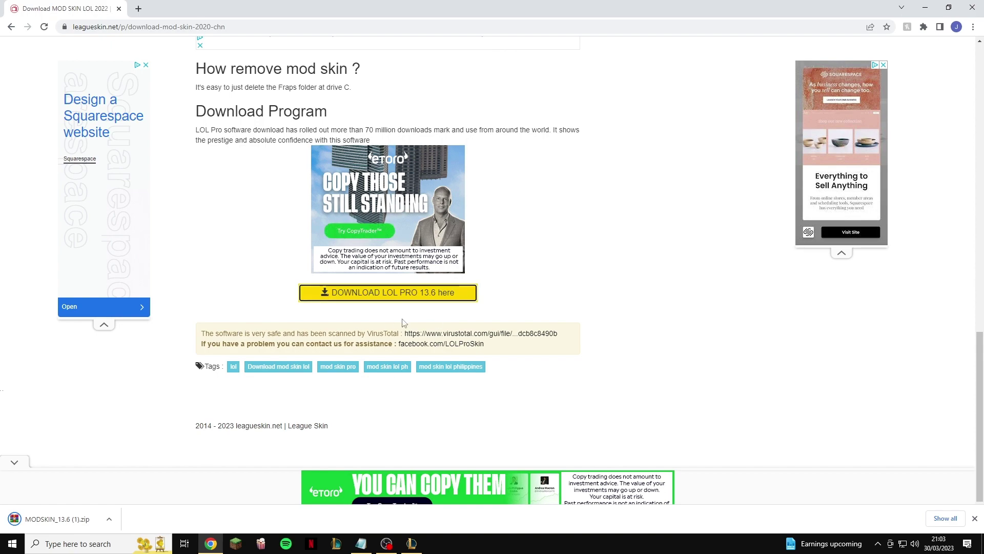
pyautogui.scroll(5, 362, 353)
pyautogui.scroll(-5, 374, 287)
pyautogui.scroll(15, 385, 243)
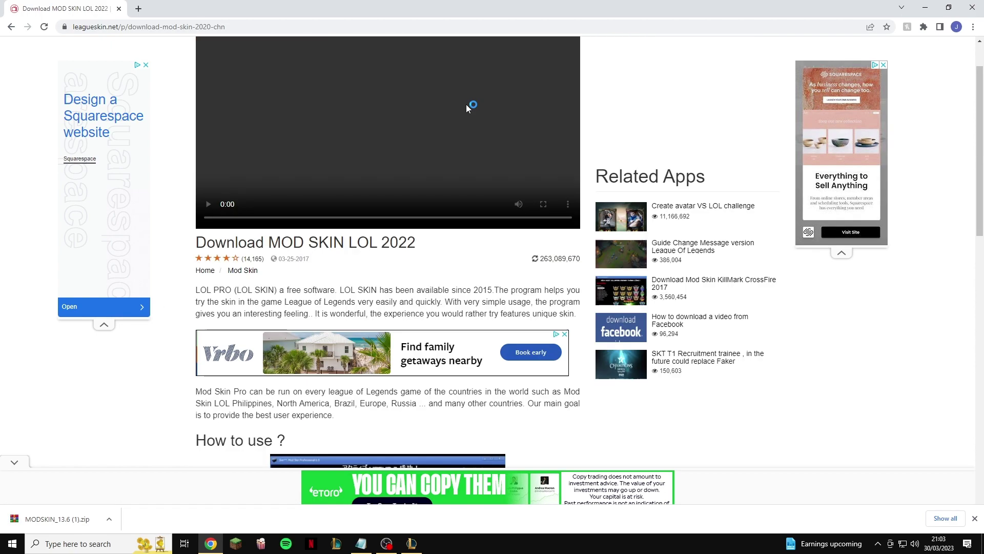
# Minimise the Chrome window and the League client splash window.
pyautogui.doubleClick(465, 6)
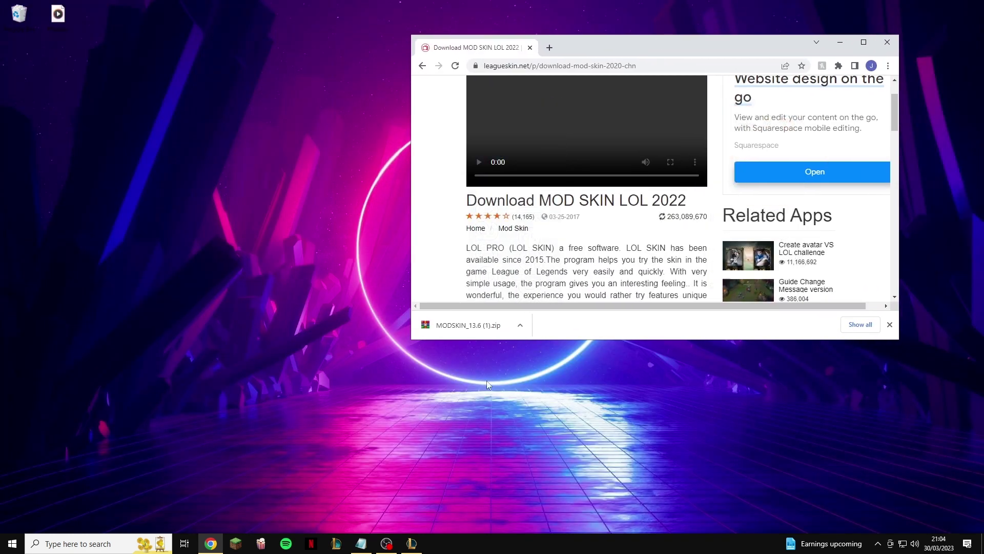
pyautogui.click(411, 542)
pyautogui.click(411, 543)
pyautogui.click(411, 542)
pyautogui.click(411, 542)
# Place the downloaded MODSKIN_13.6 (1) zip on the desktop.
pyautogui.moveTo(468, 326); pyautogui.dragTo(209, 281)
pyautogui.moveTo(182, 235); pyautogui.dragTo(181, 235)
pyautogui.moveTo(111, 154); pyautogui.dragTo(219, 254)
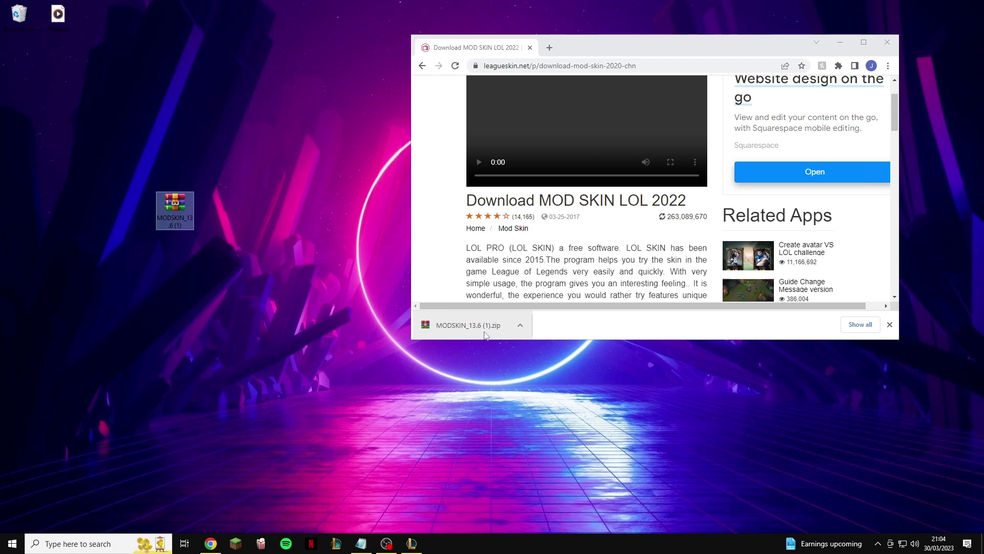
pyautogui.click(278, 274)
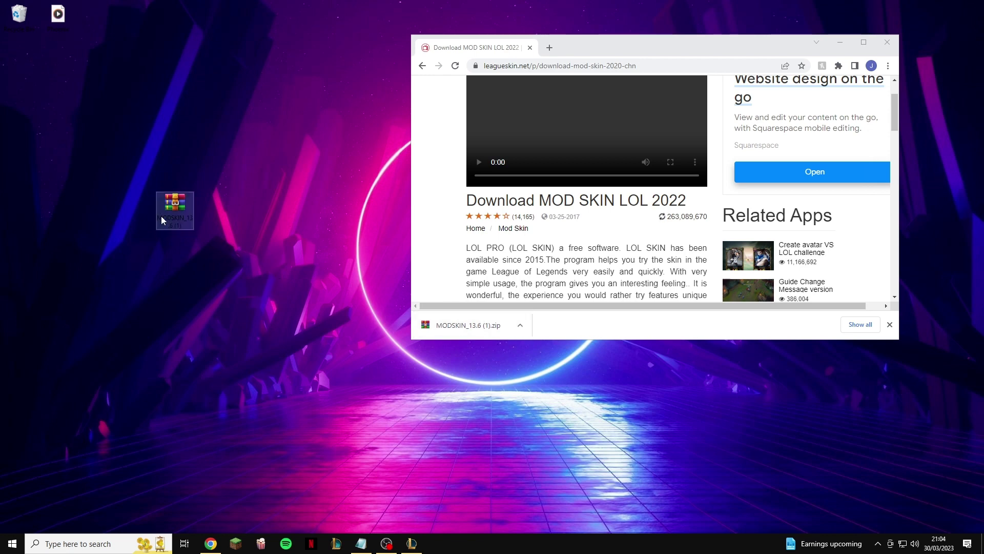
pyautogui.doubleClick(184, 211)
pyautogui.rightClick(184, 210)
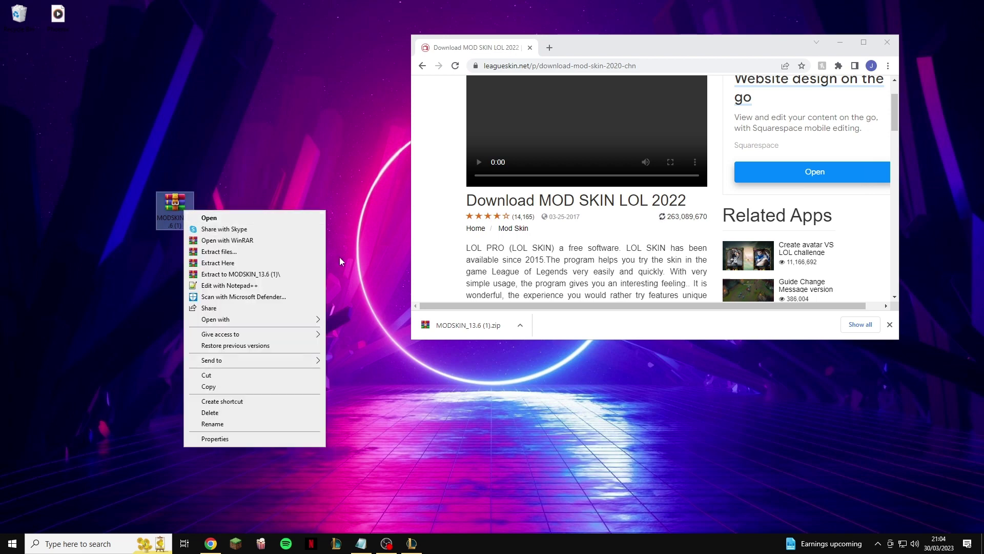
pyautogui.click(229, 130)
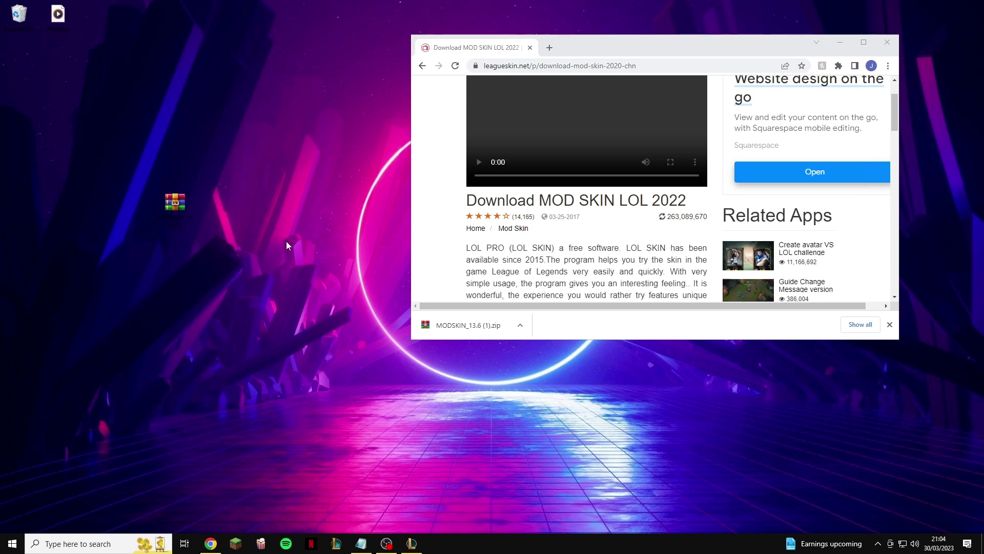
# Create a desktop folder named 'lolskins' and move the MODSKIN zip into it.
pyautogui.rightClick(287, 241)
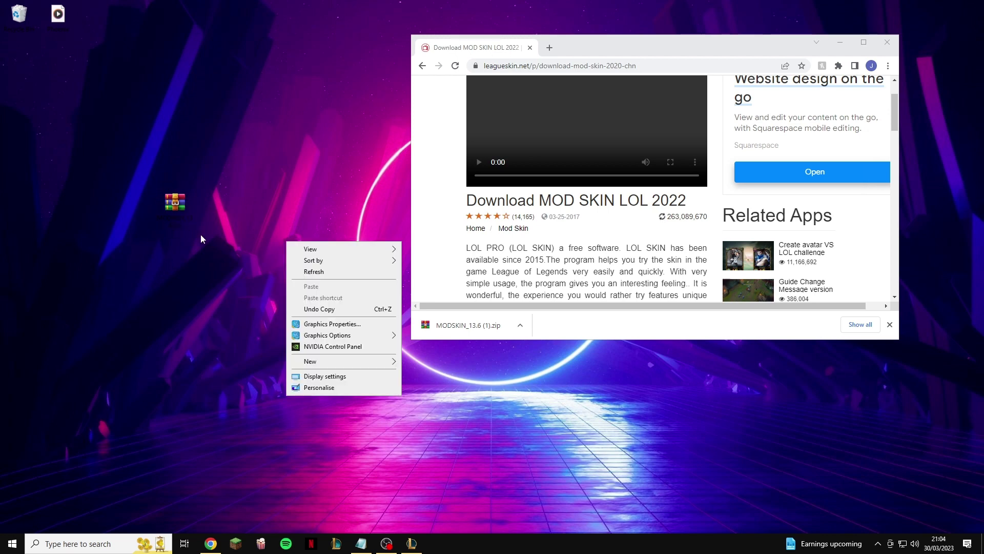
pyautogui.moveTo(369, 362)
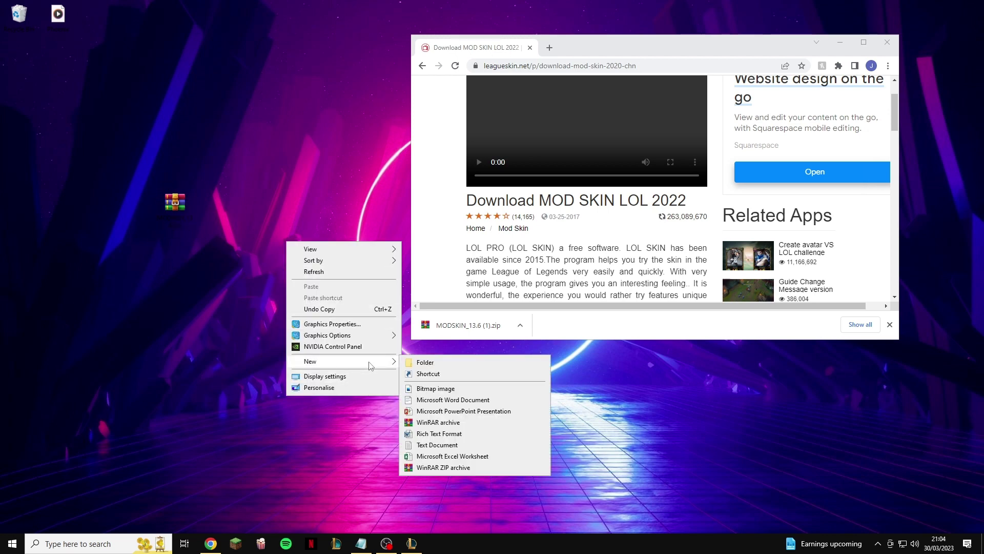
pyautogui.click(440, 363)
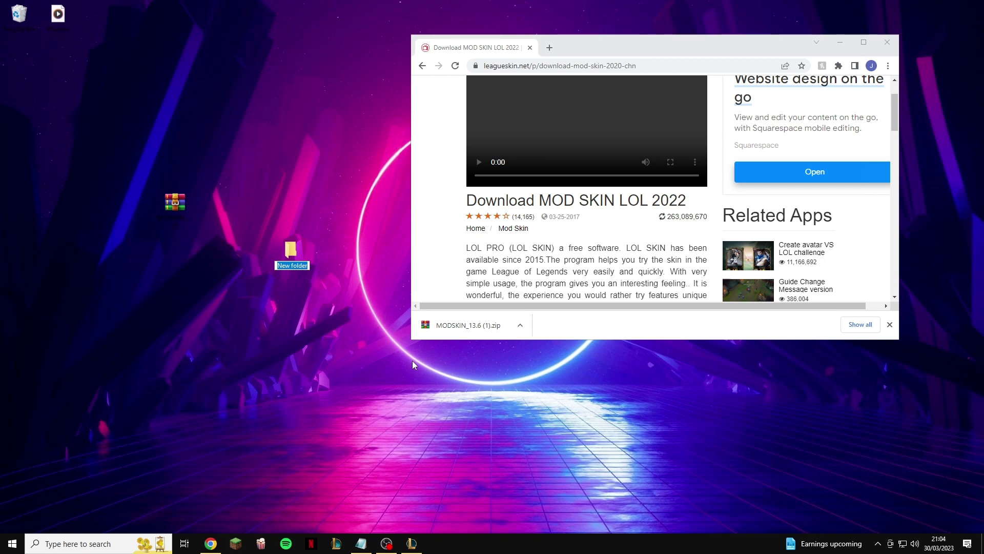
pyautogui.write('lolskins')
pyautogui.press('Return')
pyautogui.moveTo(175, 203); pyautogui.dragTo(304, 254)
# Hide the League and browser windows and select MODSKIN_13.6 (1) in the lolskins folder.
pyautogui.click(411, 543)
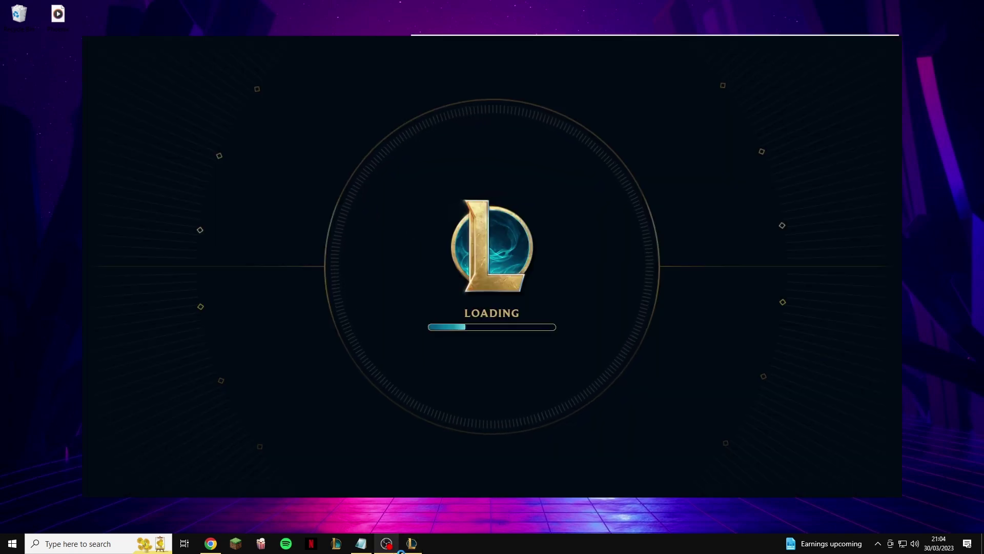
pyautogui.click(411, 543)
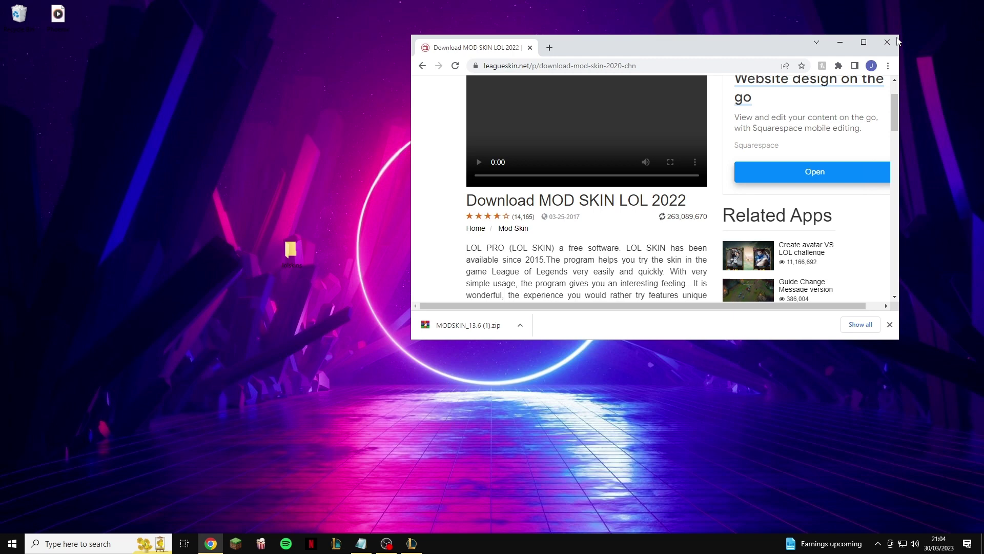
pyautogui.press('super+d')
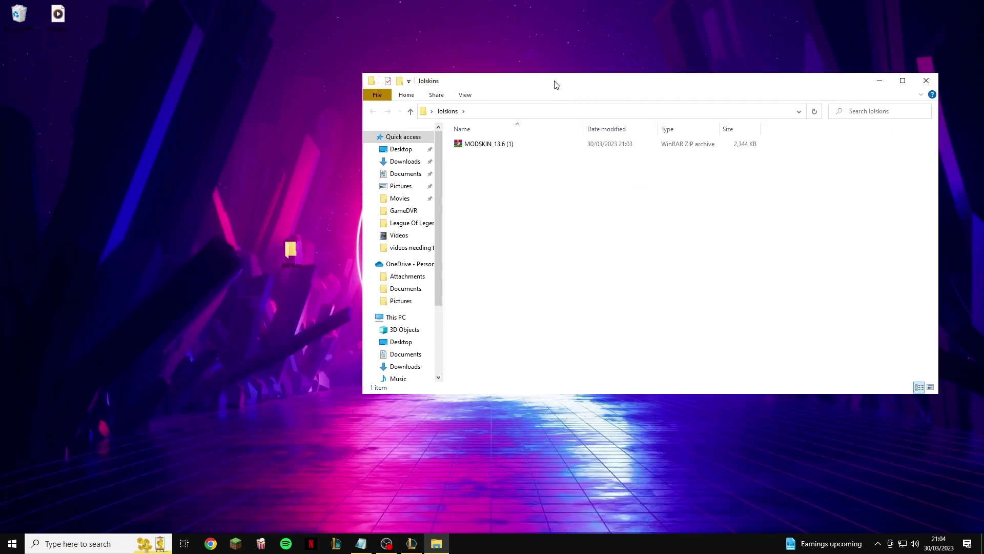
pyautogui.moveTo(554, 83); pyautogui.dragTo(579, 91)
pyautogui.click(507, 155)
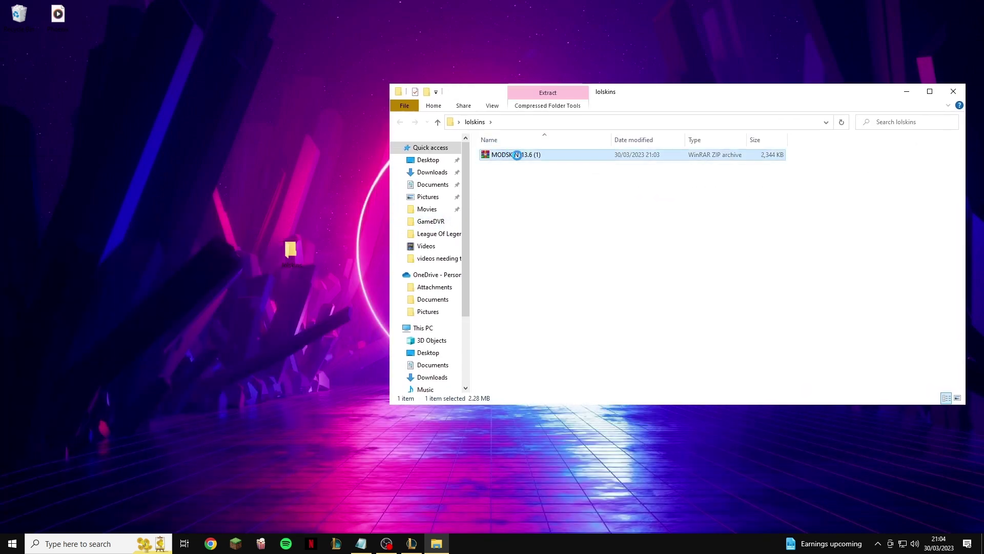
# Extract the MODSKIN_13.6 (1) archive into the lolskins folder with Extract Here.
pyautogui.rightClick(505, 155)
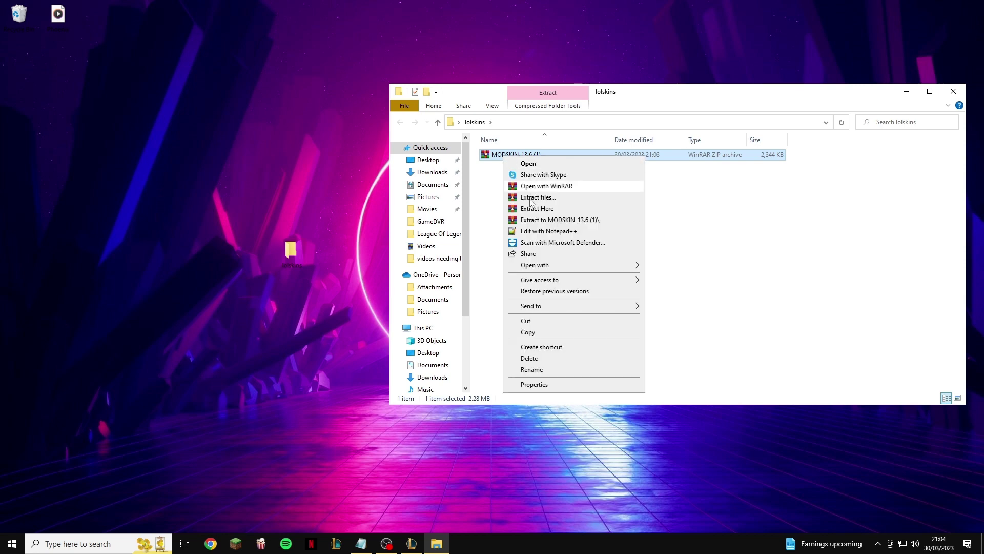
pyautogui.click(564, 215)
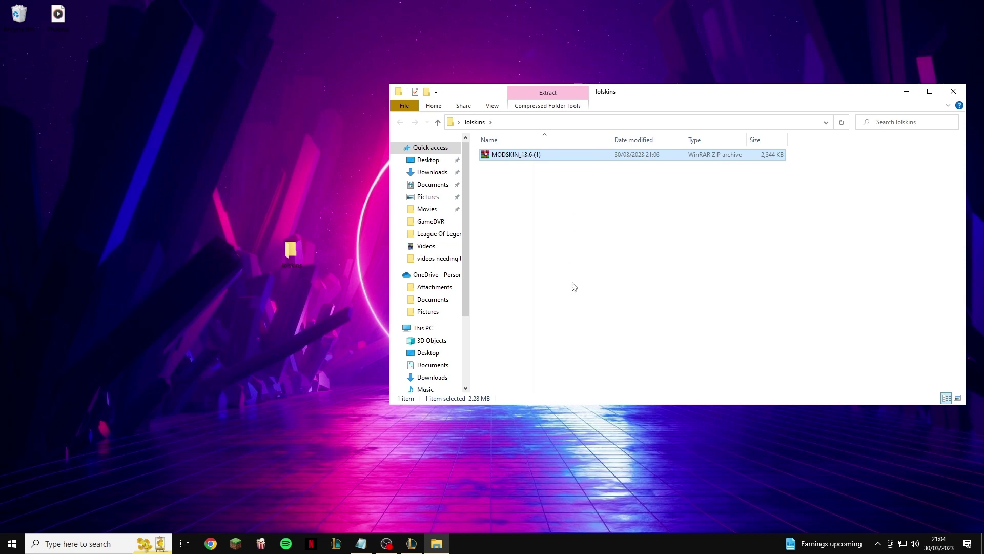
pyautogui.click(613, 319)
pyautogui.moveTo(282, 254)
pyautogui.mouseDown()
pyautogui.moveTo(242, 252)
pyautogui.moveTo(287, 254)
pyautogui.mouseUp()
pyautogui.click(329, 312)
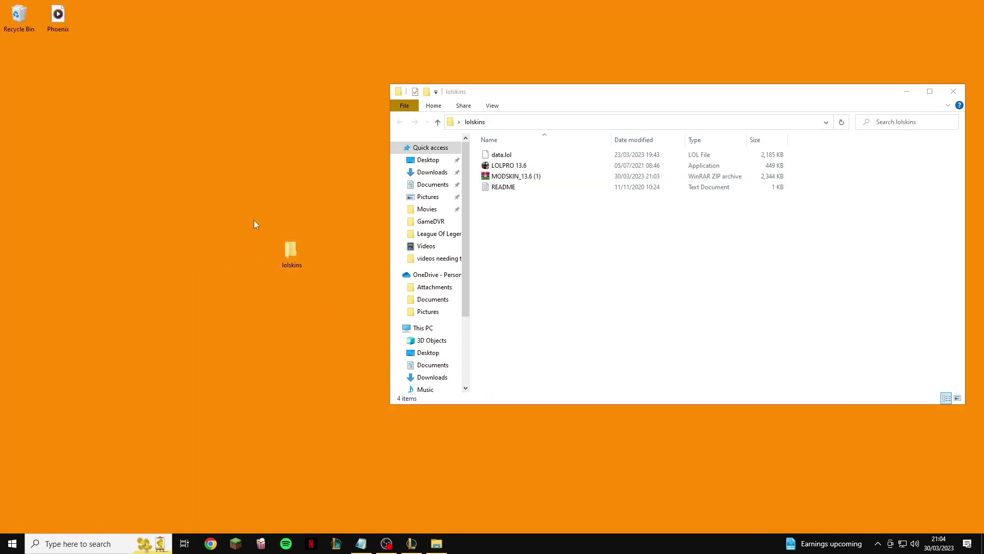
# Delete the MODSKIN_13.6 (1) zip archive from the lolskins folder.
pyautogui.click(553, 202)
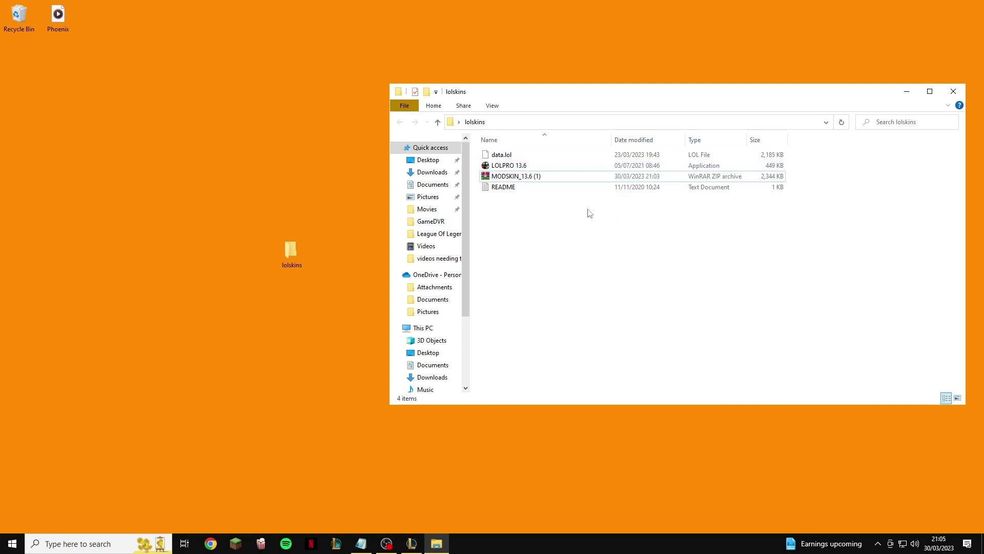
pyautogui.moveTo(543, 227)
pyautogui.mouseDown()
pyautogui.moveTo(509, 143)
pyautogui.moveTo(543, 228)
pyautogui.mouseUp()
pyautogui.click(489, 176)
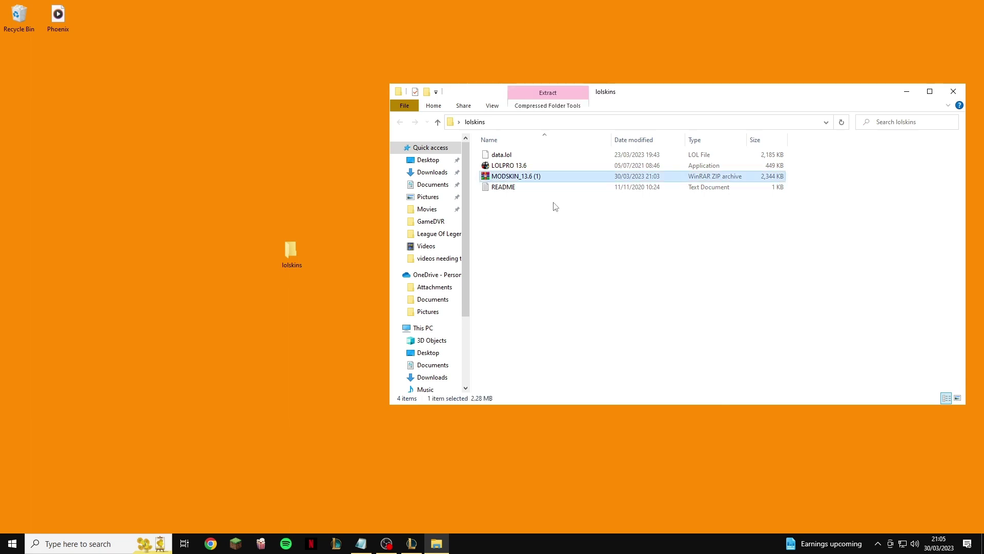
pyautogui.press('Delete')
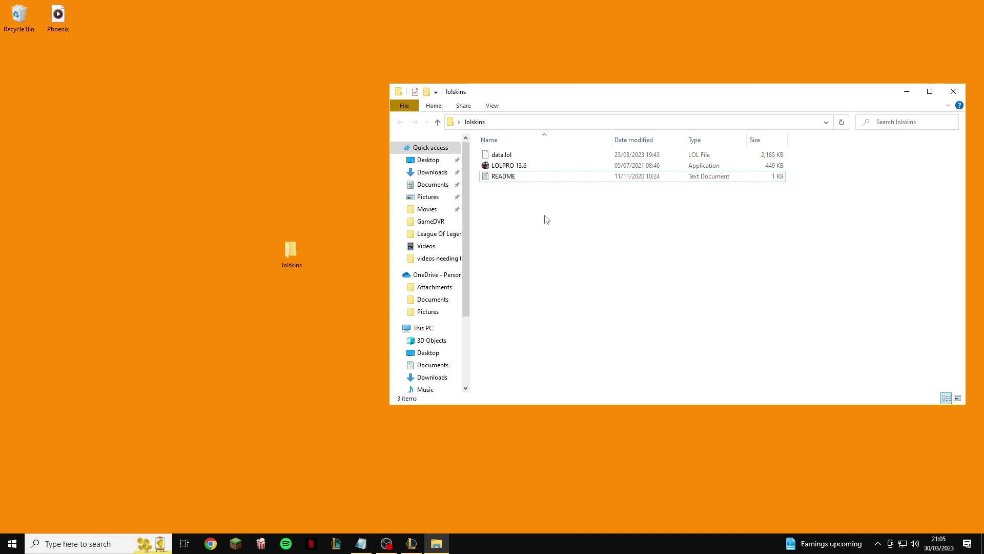
# Check data.lol, LOLPRO 13.6 and README, then open the README file.
pyautogui.click(510, 157)
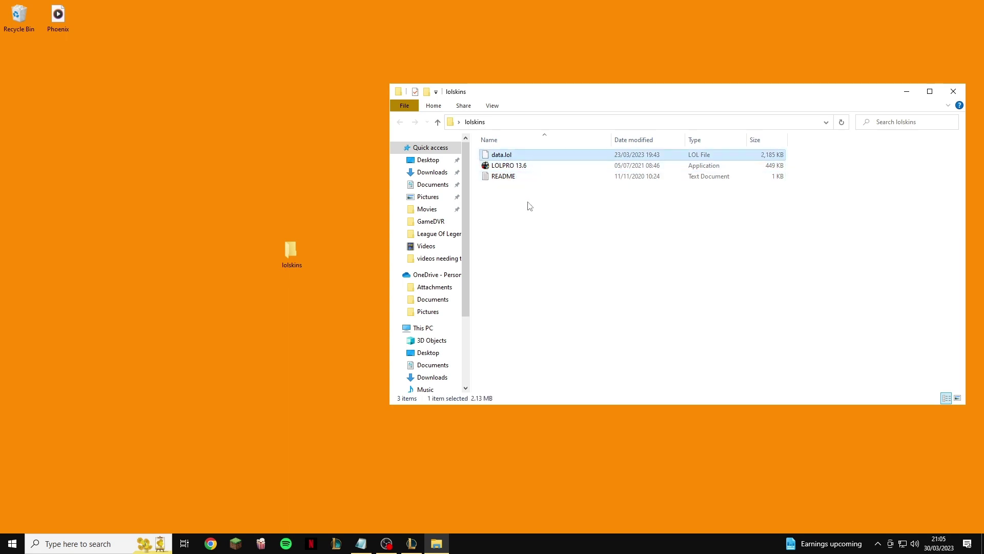
pyautogui.click(522, 166)
pyautogui.click(511, 177)
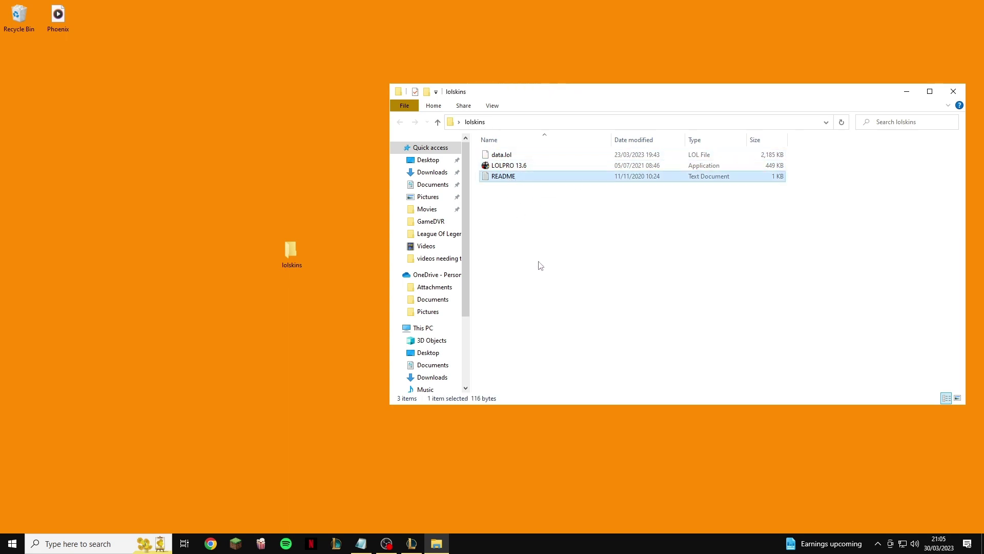
pyautogui.doubleClick(497, 176)
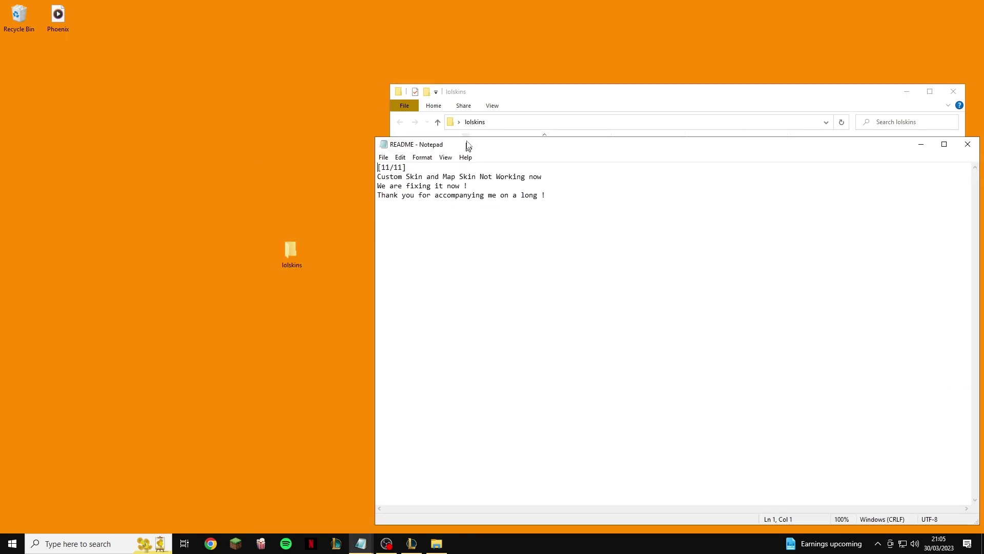
# Position the README window and read its notice, including 'Custom Skin and Map Skin Not Working now'.
pyautogui.moveTo(466, 143); pyautogui.dragTo(287, 104)
pyautogui.click(455, 132)
pyautogui.moveTo(451, 87); pyautogui.dragTo(433, 219)
pyautogui.click(506, 166)
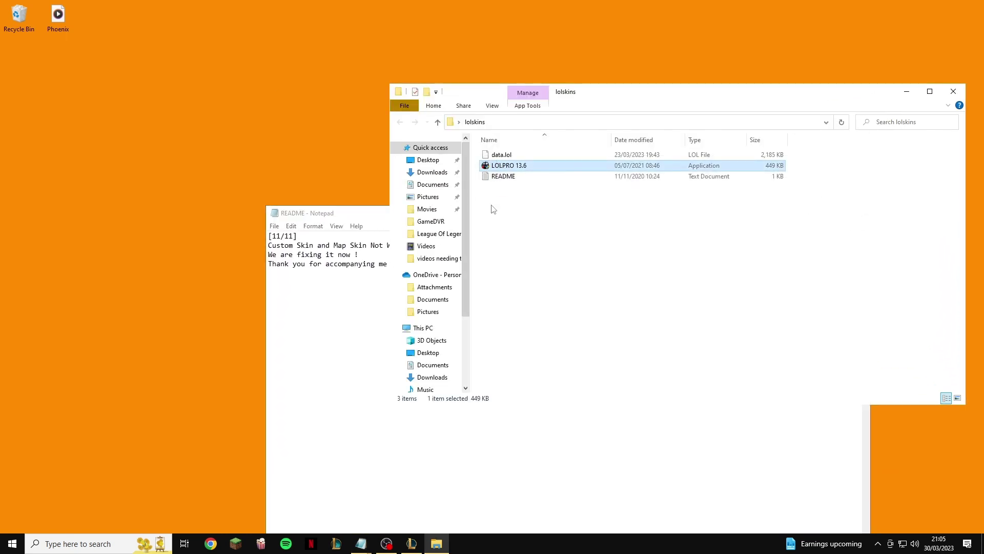
pyautogui.moveTo(357, 215); pyautogui.dragTo(315, 116)
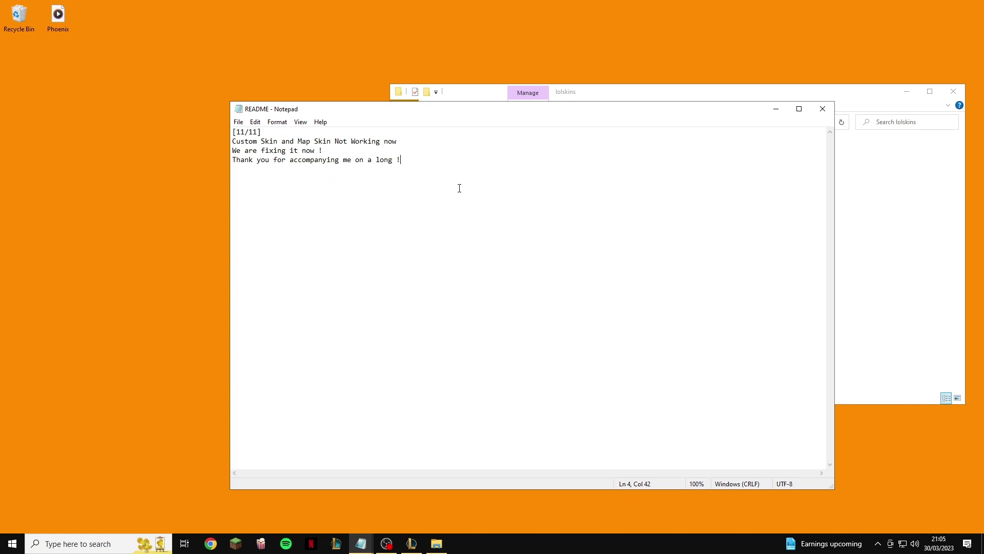
pyautogui.moveTo(459, 190); pyautogui.dragTo(233, 132)
pyautogui.click(408, 143)
pyautogui.moveTo(408, 143); pyautogui.dragTo(234, 144)
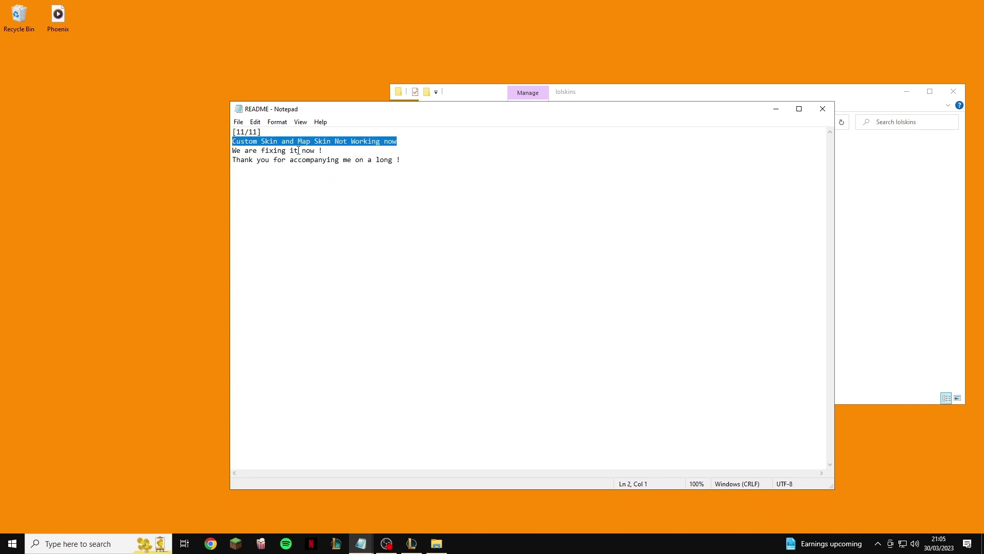
pyautogui.click(303, 134)
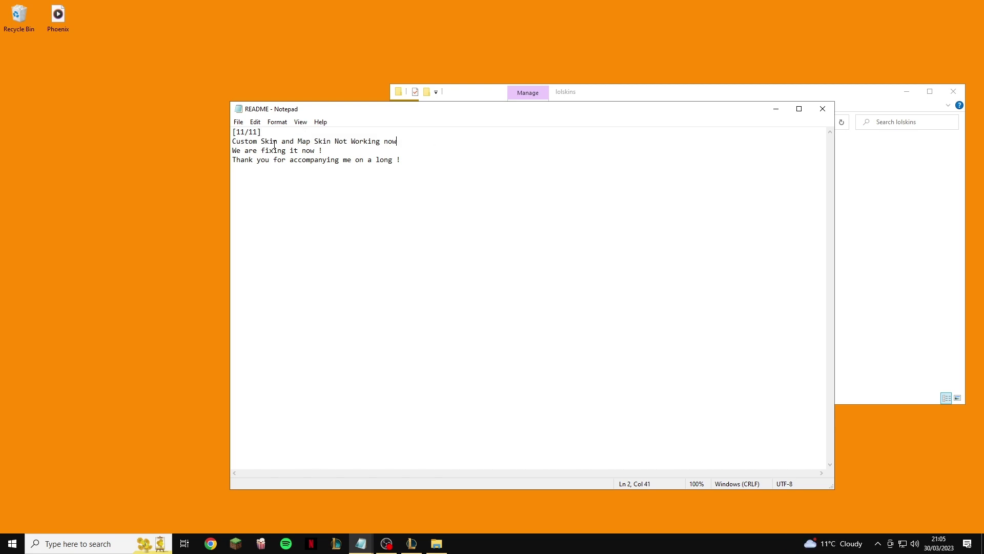
pyautogui.moveTo(510, 116)
pyautogui.mouseDown()
pyautogui.moveTo(682, 325)
pyautogui.moveTo(565, 129)
pyautogui.moveTo(505, 124)
pyautogui.mouseUp()
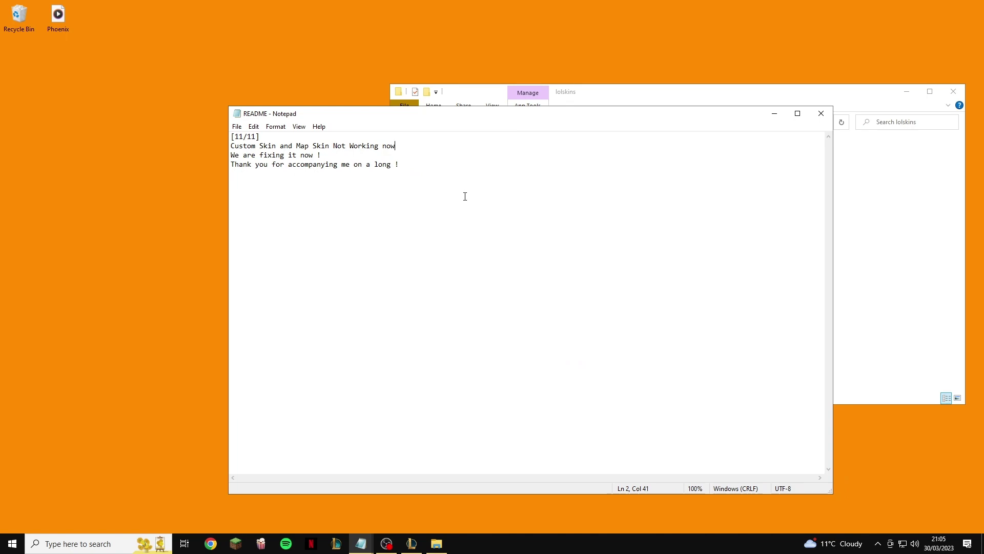
# Briefly bring up the League client, then reread all four README lines.
pyautogui.click(408, 547)
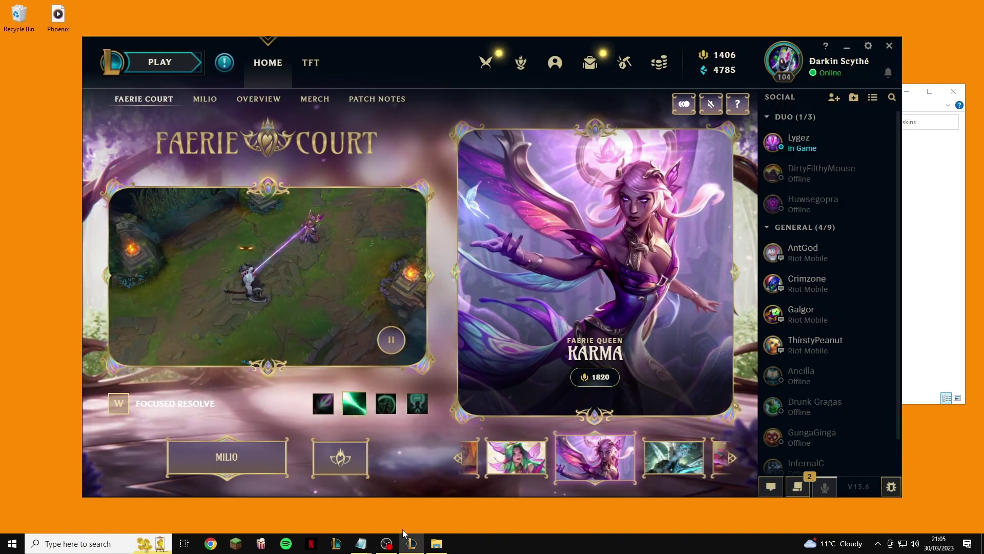
pyautogui.click(409, 545)
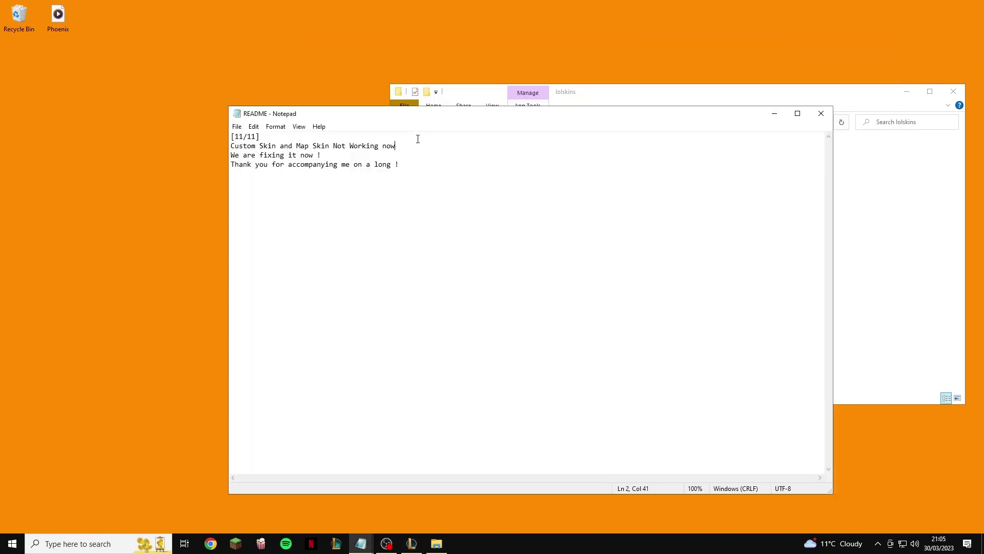
pyautogui.moveTo(416, 147); pyautogui.dragTo(243, 135)
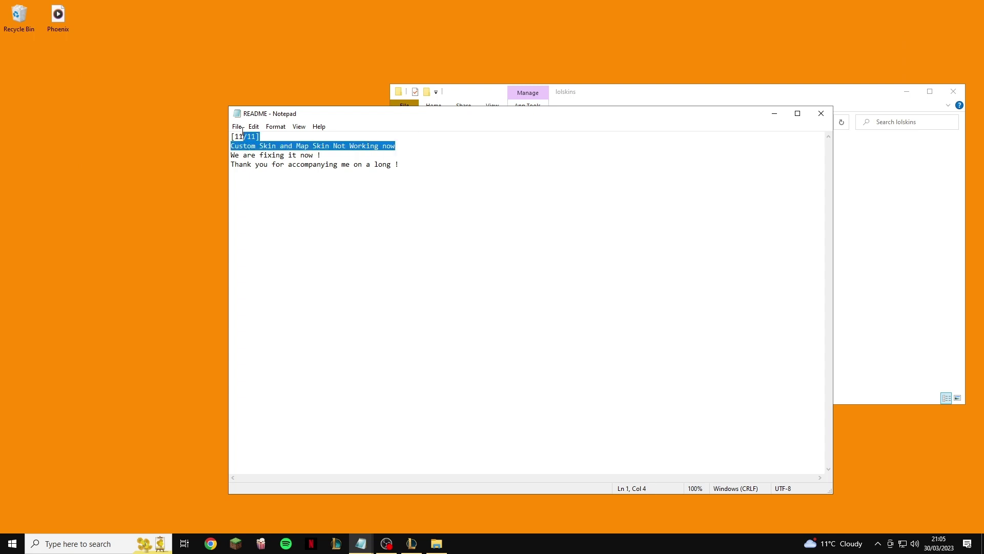
pyautogui.click(280, 146)
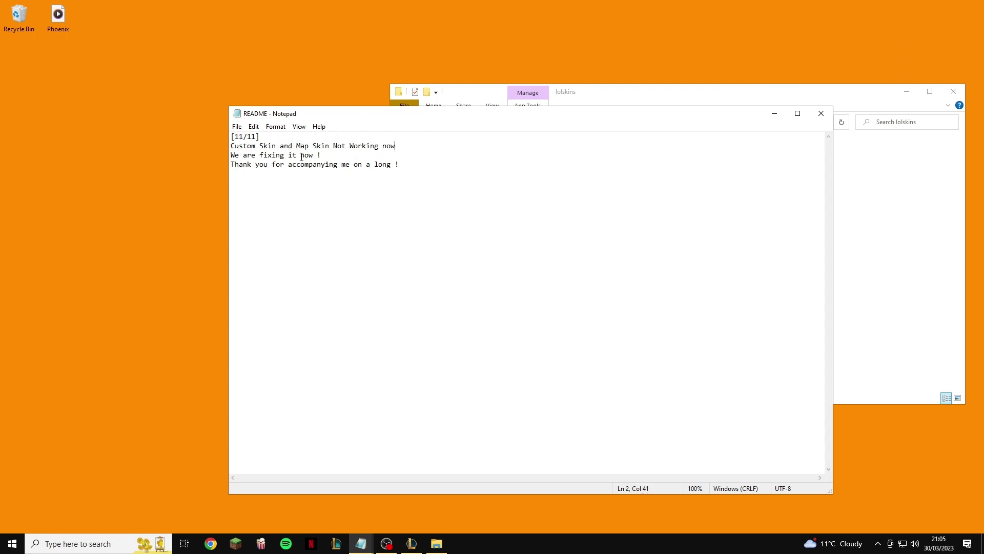
pyautogui.moveTo(403, 182); pyautogui.dragTo(228, 134)
pyautogui.click(419, 181)
pyautogui.moveTo(416, 161); pyautogui.dragTo(243, 135)
pyautogui.moveTo(519, 120); pyautogui.dragTo(433, 109)
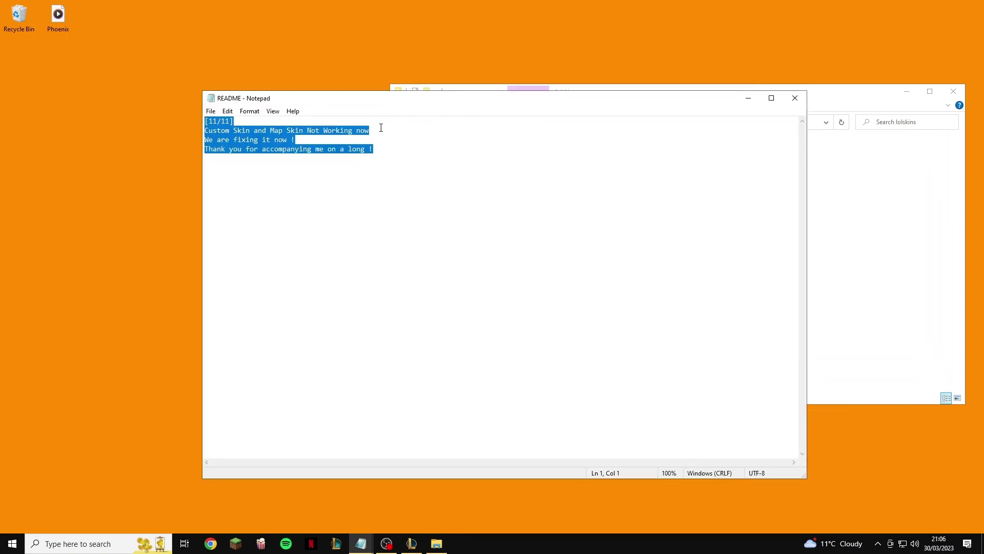
pyautogui.click(412, 147)
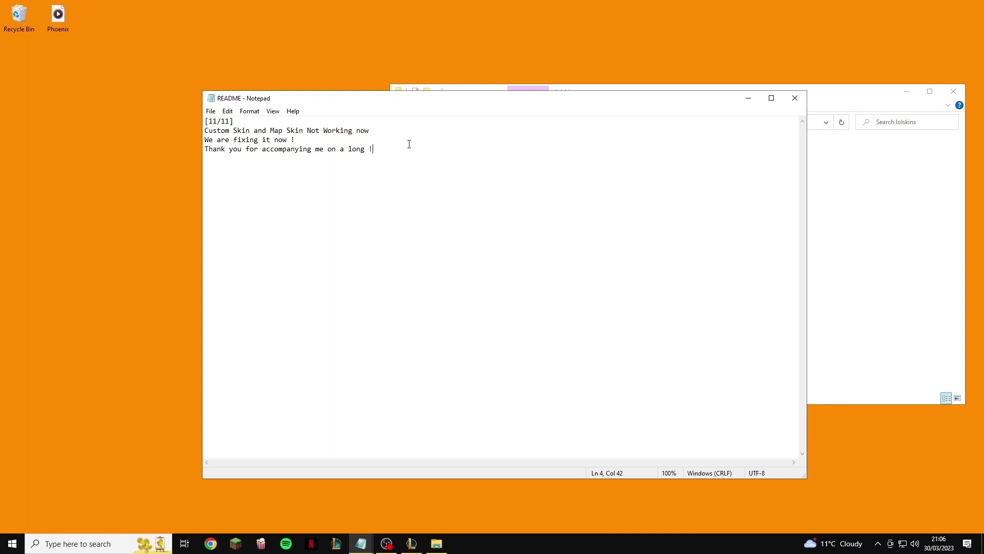
pyautogui.moveTo(409, 144); pyautogui.dragTo(186, 119)
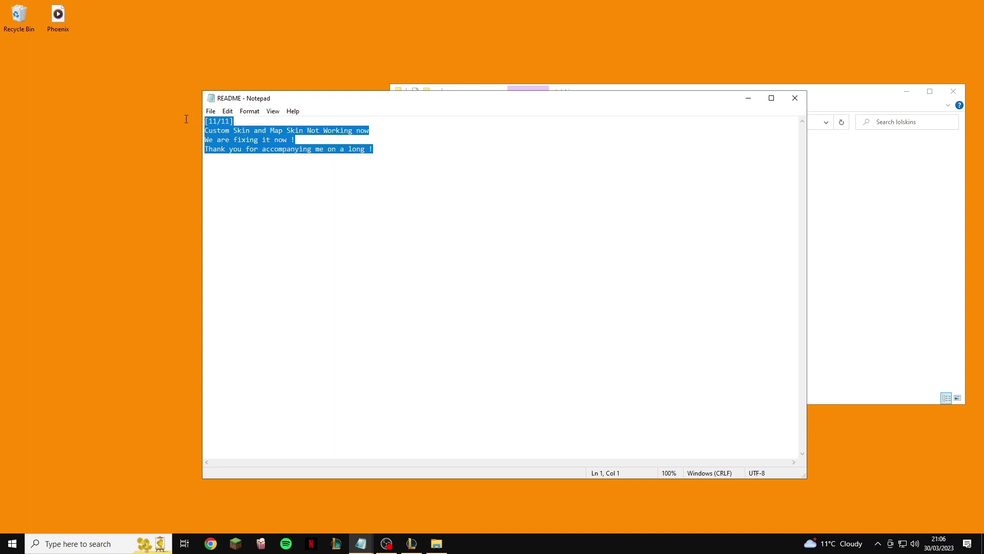
pyautogui.click(389, 169)
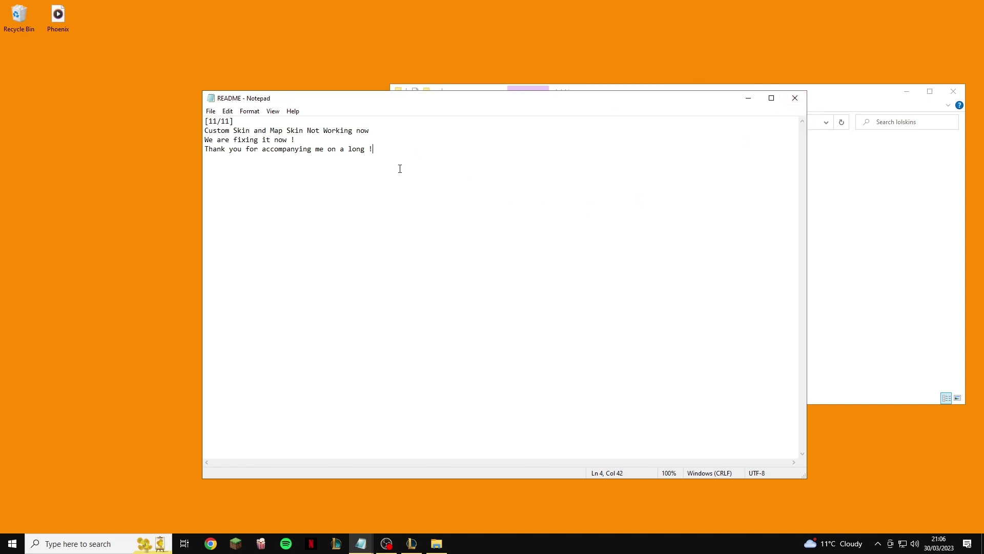
# Finish reading the README, close Notepad, and move the lolskins folder window.
pyautogui.moveTo(400, 167); pyautogui.dragTo(209, 121)
pyautogui.click(417, 161)
pyautogui.moveTo(533, 160); pyautogui.dragTo(205, 121)
pyautogui.click(680, 143)
pyautogui.moveTo(418, 181); pyautogui.dragTo(205, 121)
pyautogui.click(466, 182)
pyautogui.click(795, 98)
pyautogui.moveTo(650, 101); pyautogui.dragTo(511, 90)
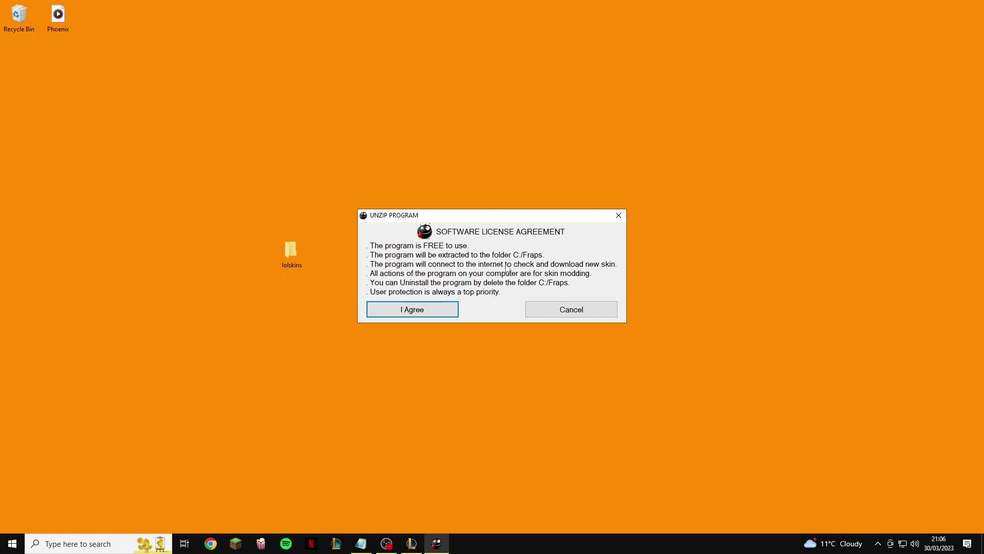
# Accept the UNZIP PROGRAM licence with I Agree and move the lolskins folder top-left.
pyautogui.click(410, 310)
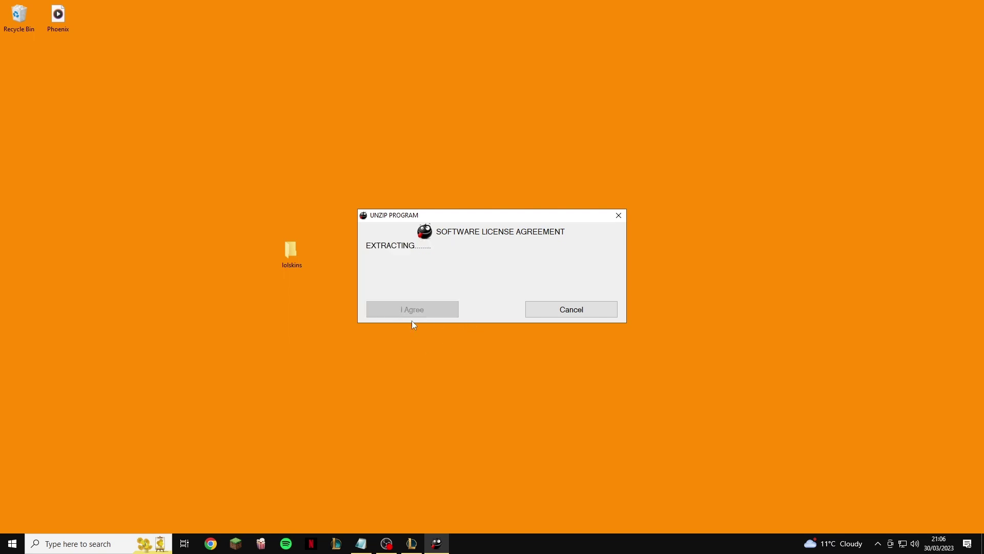
pyautogui.moveTo(290, 250); pyautogui.dragTo(16, 56)
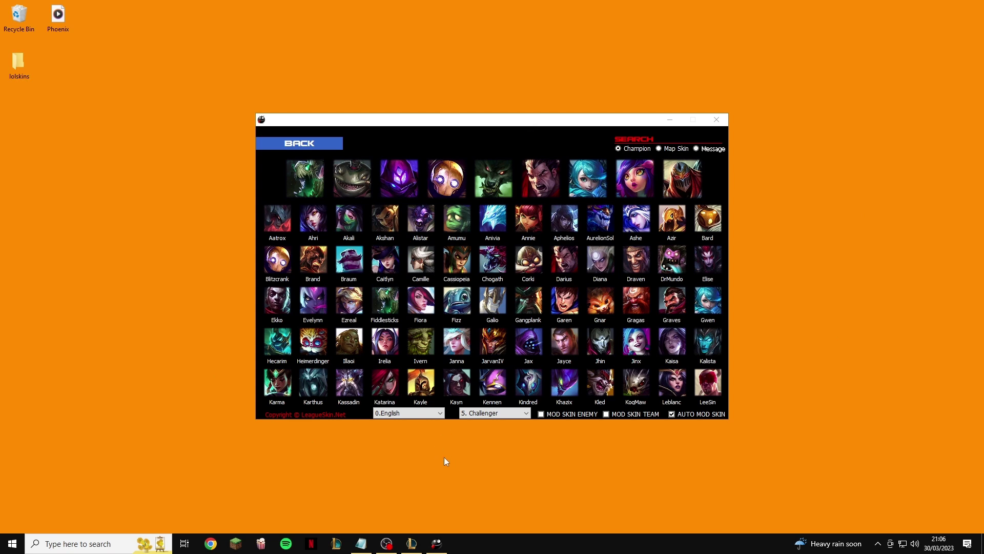
# Browse the Fiddlesticks and Tahm Kench skin lists in LOLPRO.
pyautogui.click(533, 137)
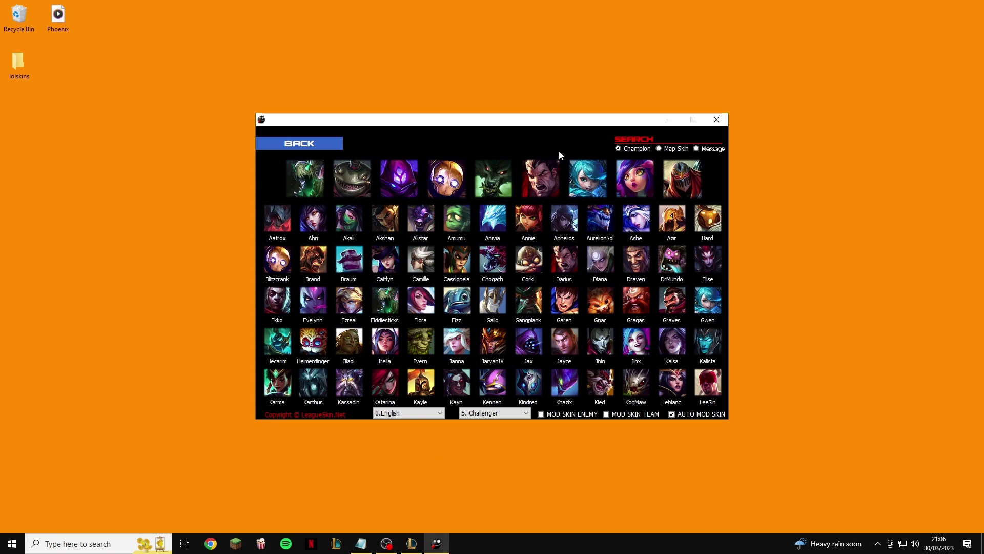
pyautogui.click(318, 188)
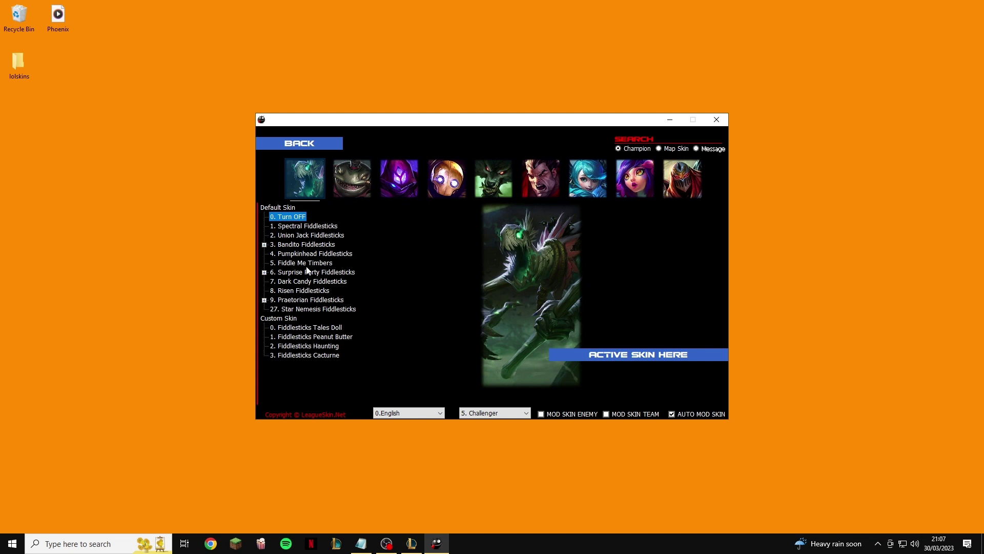
pyautogui.click(293, 146)
pyautogui.click(337, 179)
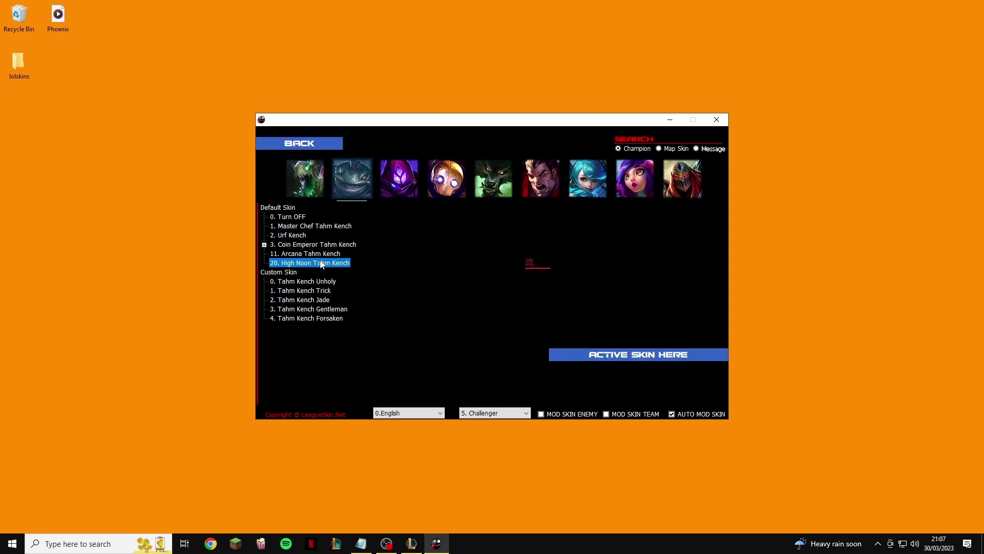
pyautogui.click(310, 226)
pyautogui.click(322, 254)
pyautogui.click(320, 263)
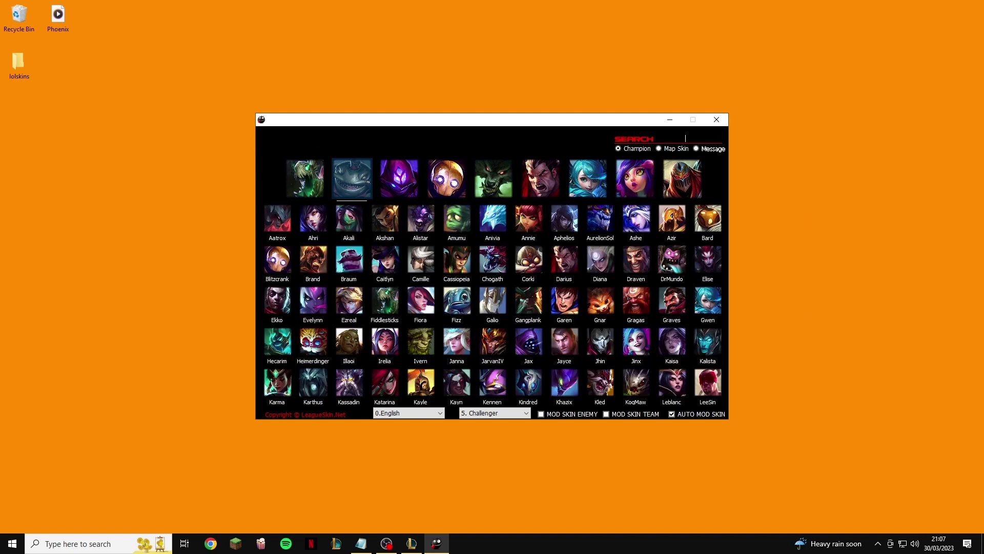
# Search 'shen', pick 49. Ashen Guardian Shen and activate it.
pyautogui.write('shen')
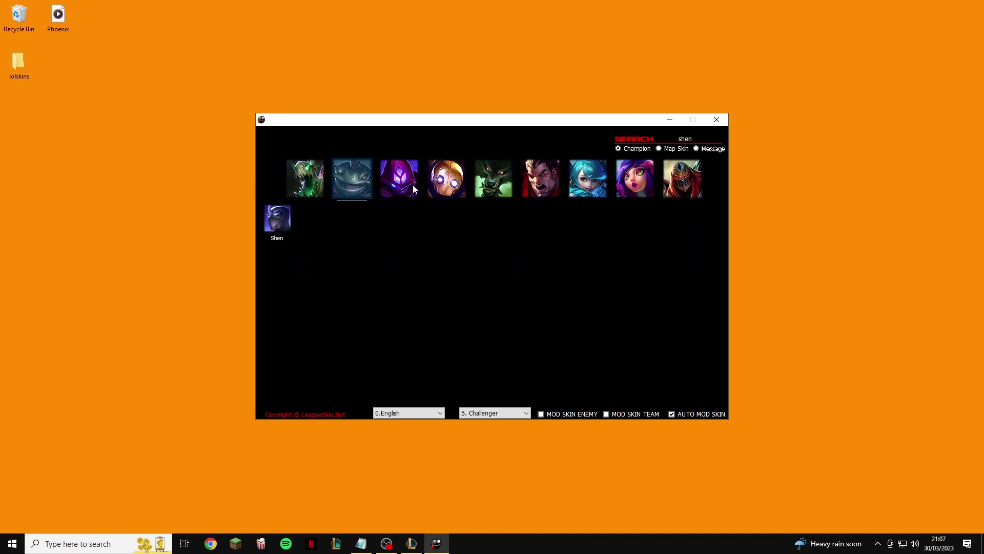
pyautogui.click(278, 218)
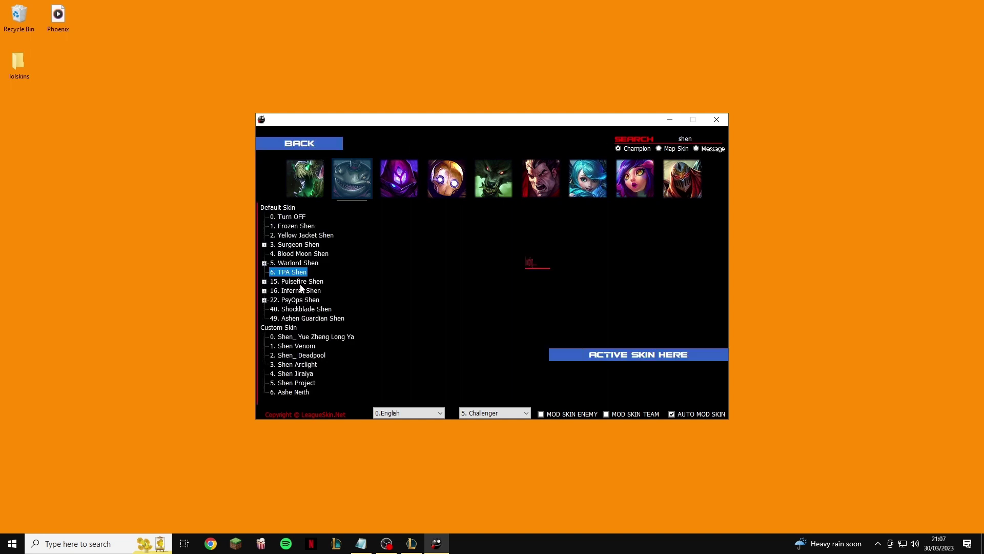
pyautogui.click(308, 318)
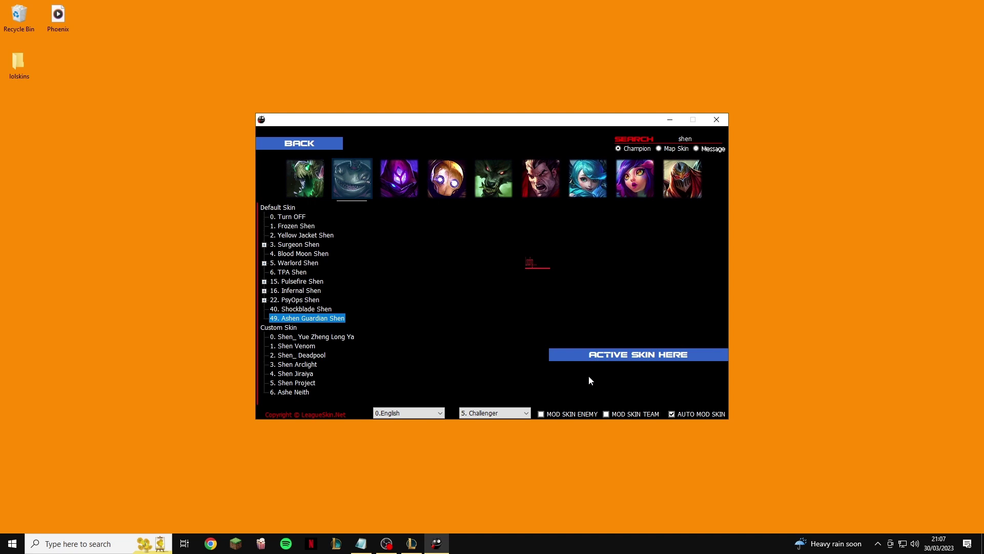
pyautogui.click(630, 358)
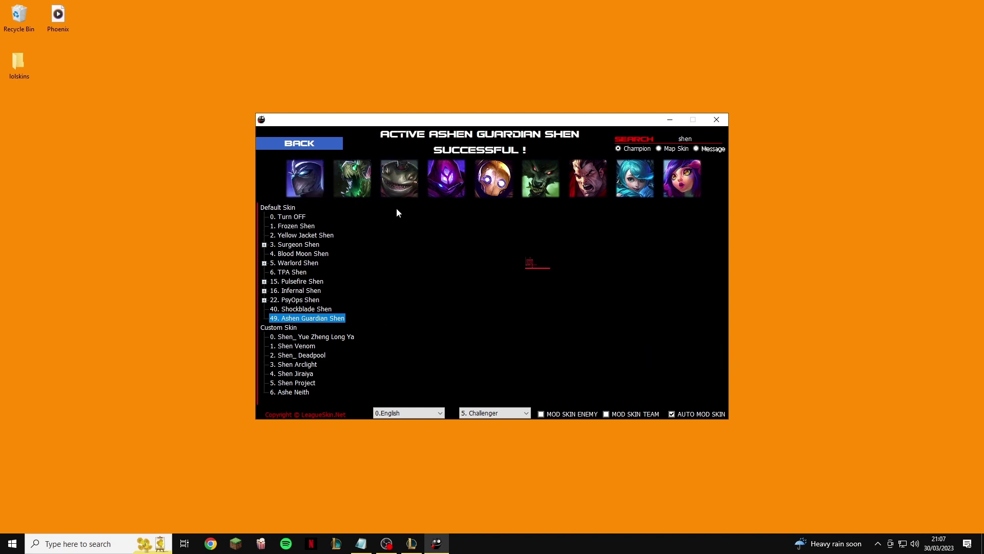
# Look through the other Shen skins, then reselect and reactivate Ashen Guardian Shen.
pyautogui.click(282, 228)
pyautogui.click(285, 236)
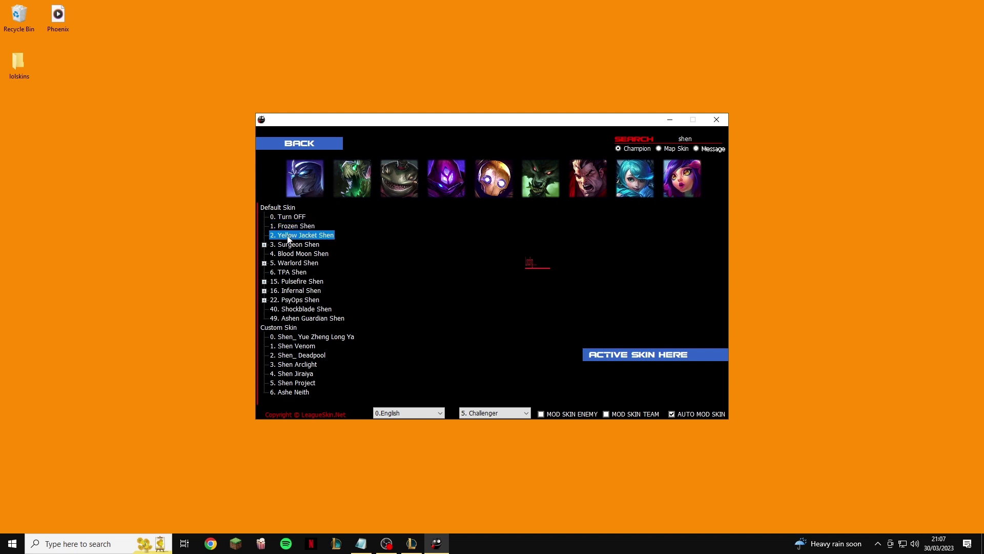
pyautogui.click(297, 247)
pyautogui.click(301, 254)
pyautogui.click(300, 264)
pyautogui.click(299, 273)
pyautogui.click(297, 282)
pyautogui.click(294, 292)
pyautogui.click(300, 310)
pyautogui.click(300, 319)
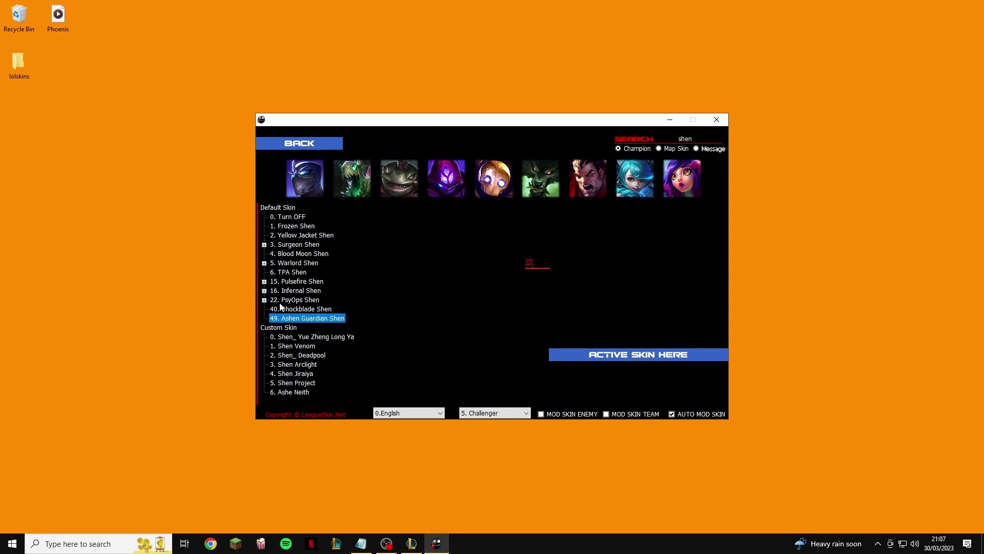
pyautogui.click(604, 355)
# Go back to the champion grid and clear the 'shen' search.
pyautogui.click(301, 143)
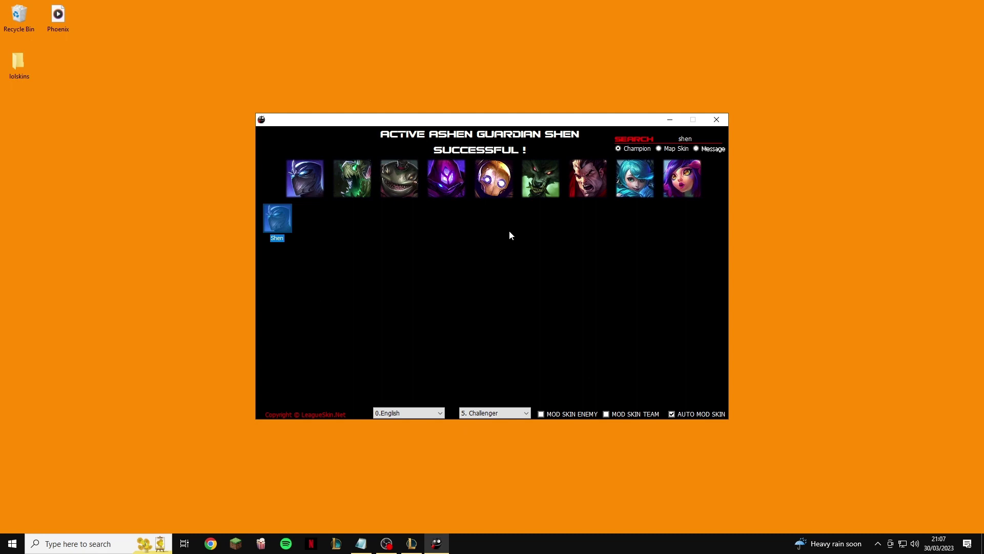
pyautogui.click(714, 143)
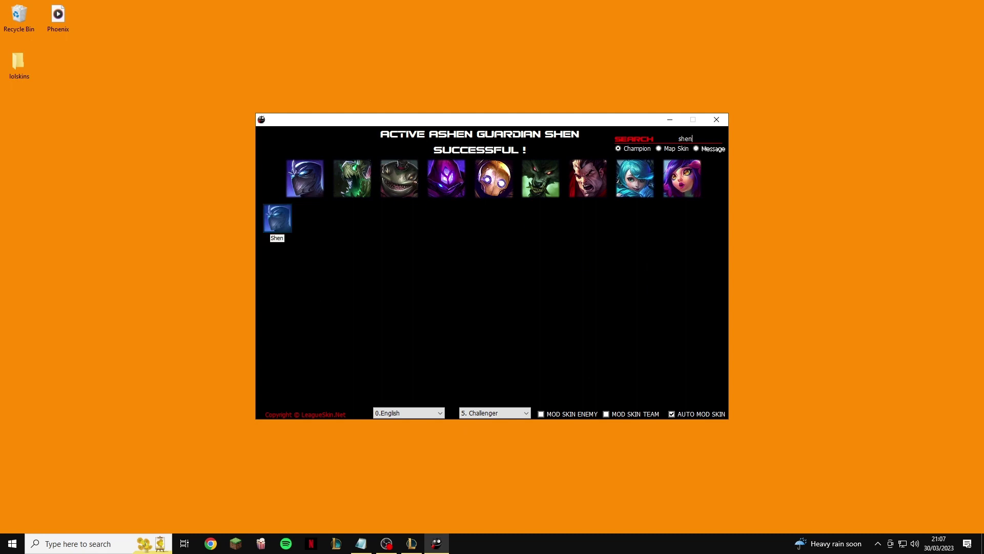
pyautogui.press('BackSpace')
pyautogui.press('BackSpace')
pyautogui.press('BackSpace')
pyautogui.press('BackSpace')
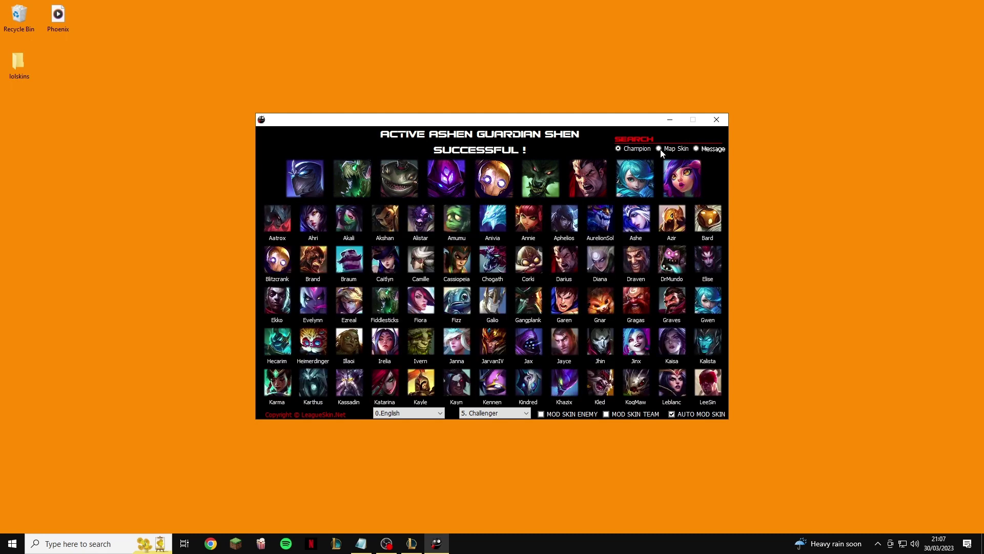
# Preview the ULRT 128x128 and ULRT 4x4 map skins, then return to the champion list.
pyautogui.click(660, 149)
pyautogui.click(301, 262)
pyautogui.click(302, 245)
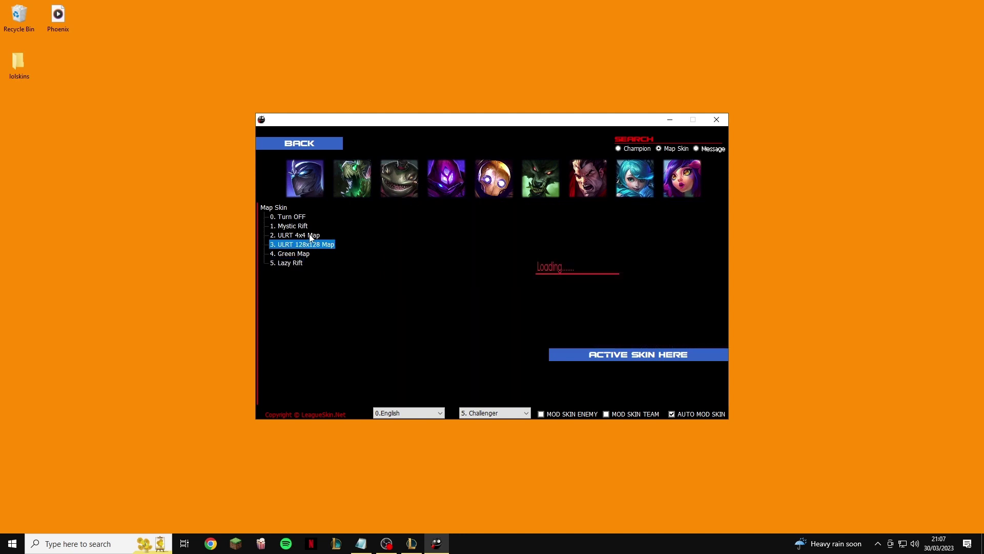
pyautogui.click(306, 235)
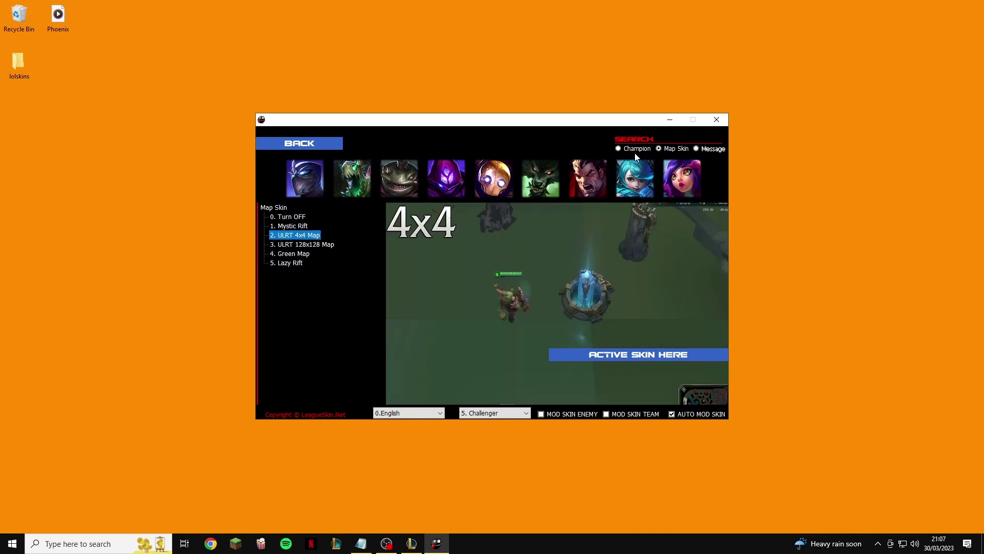
pyautogui.click(619, 149)
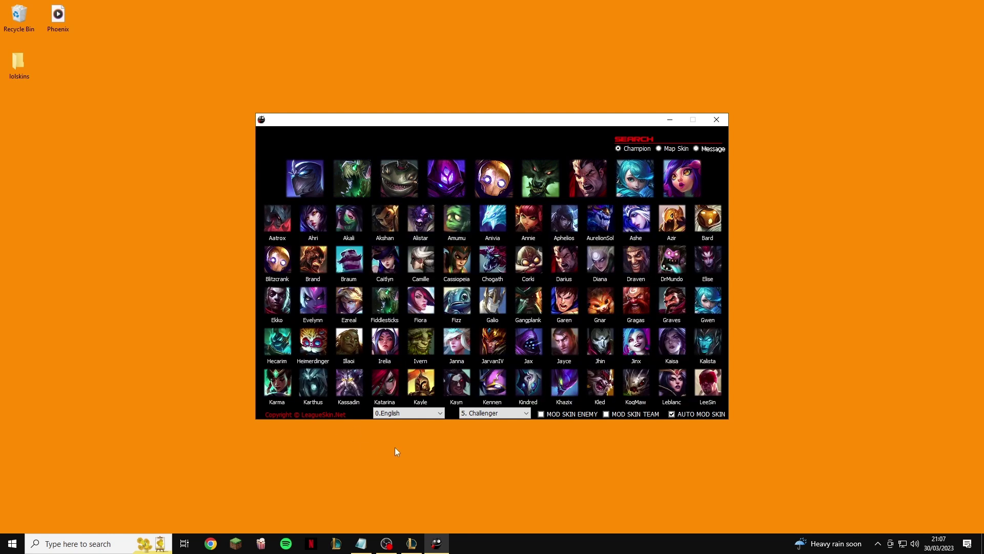
# Set the rank mod dropdown to '5. Challenger'.
pyautogui.click(507, 414)
pyautogui.click(507, 414)
pyautogui.click(506, 414)
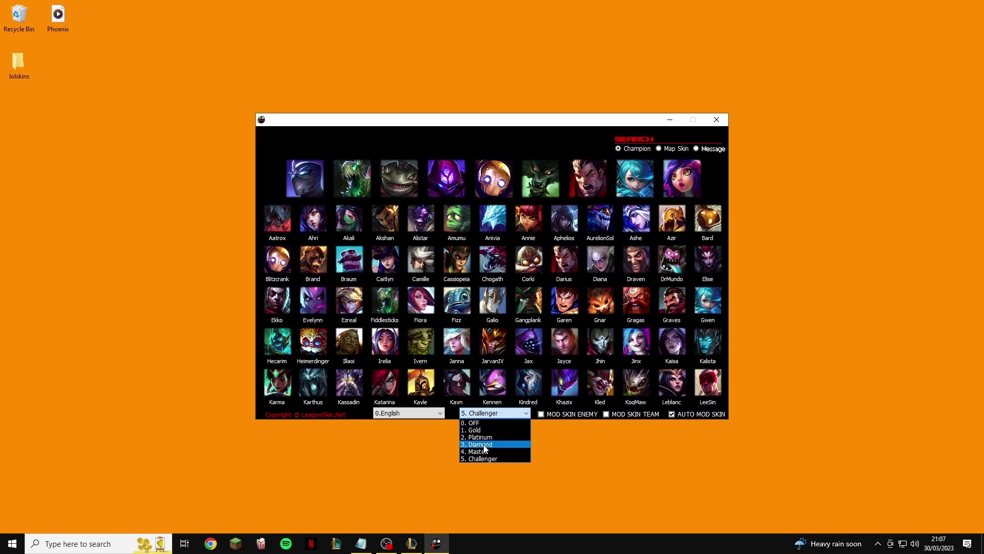
pyautogui.click(478, 461)
pyautogui.click(486, 417)
pyautogui.click(482, 457)
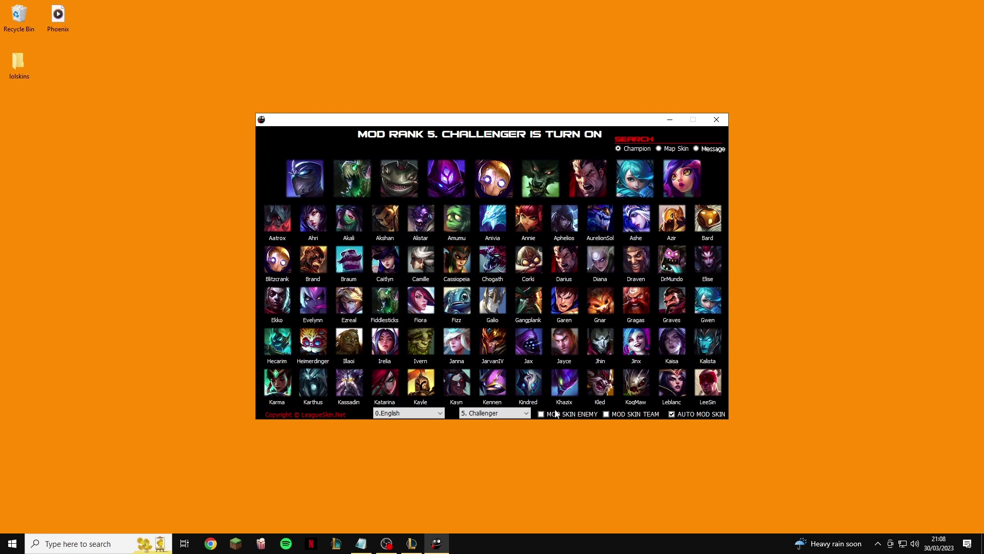
# Recheck the rank dropdown so Challenger stays selected, then bring up the League client.
pyautogui.click(482, 416)
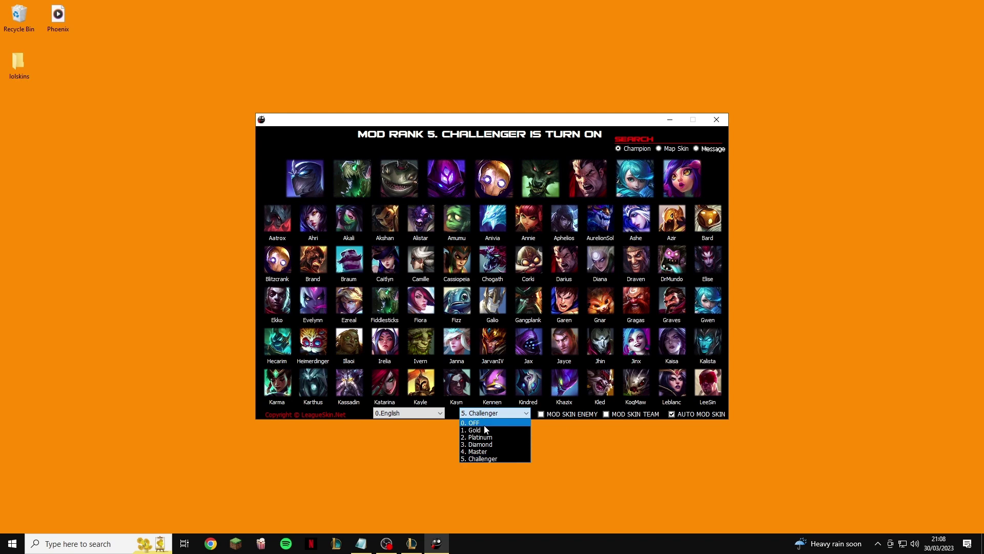
pyautogui.click(493, 460)
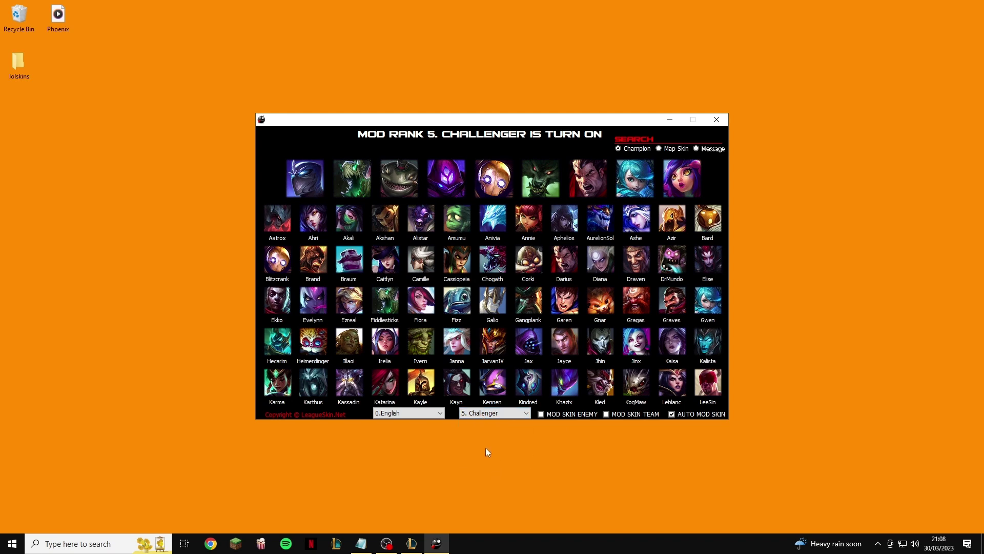
pyautogui.click(487, 413)
pyautogui.click(489, 461)
pyautogui.click(474, 414)
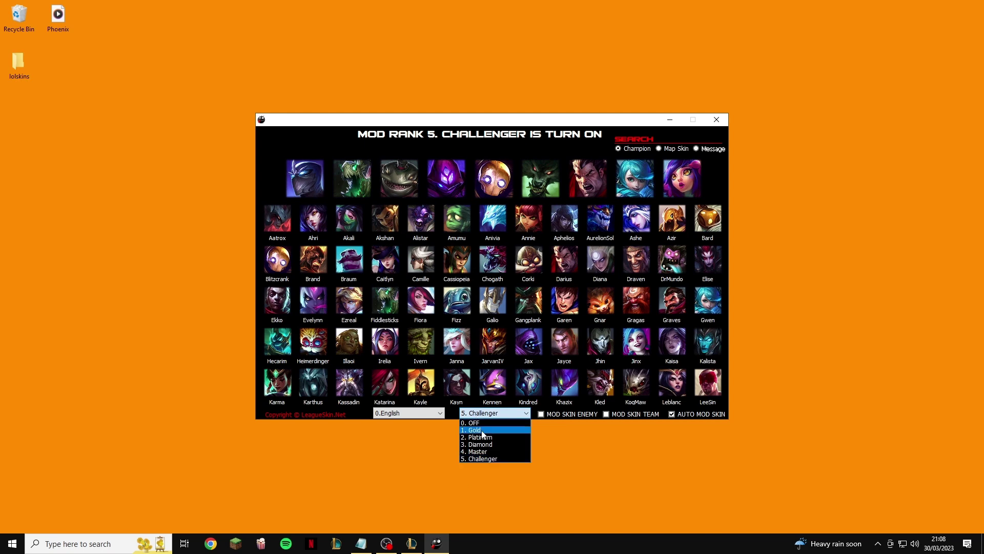
pyautogui.click(496, 459)
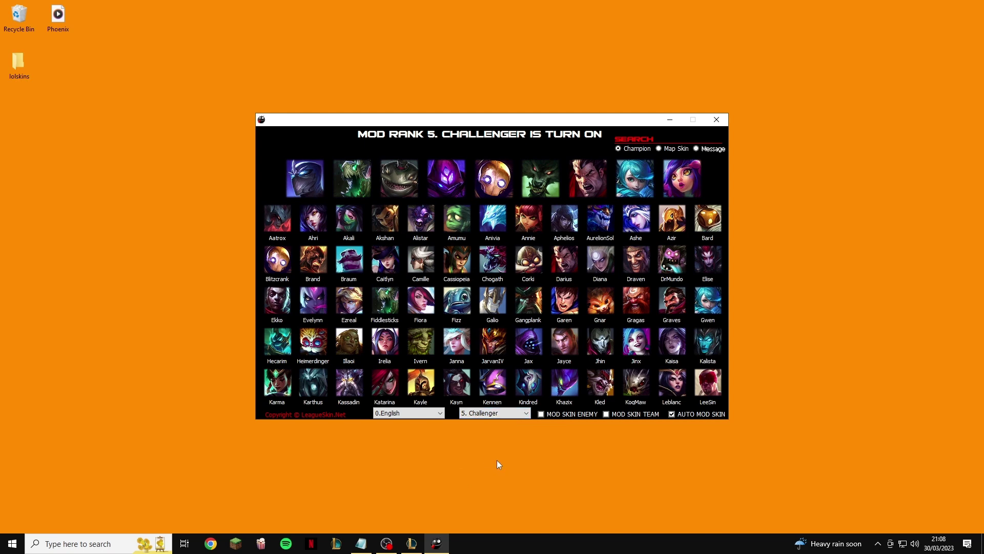
pyautogui.click(412, 543)
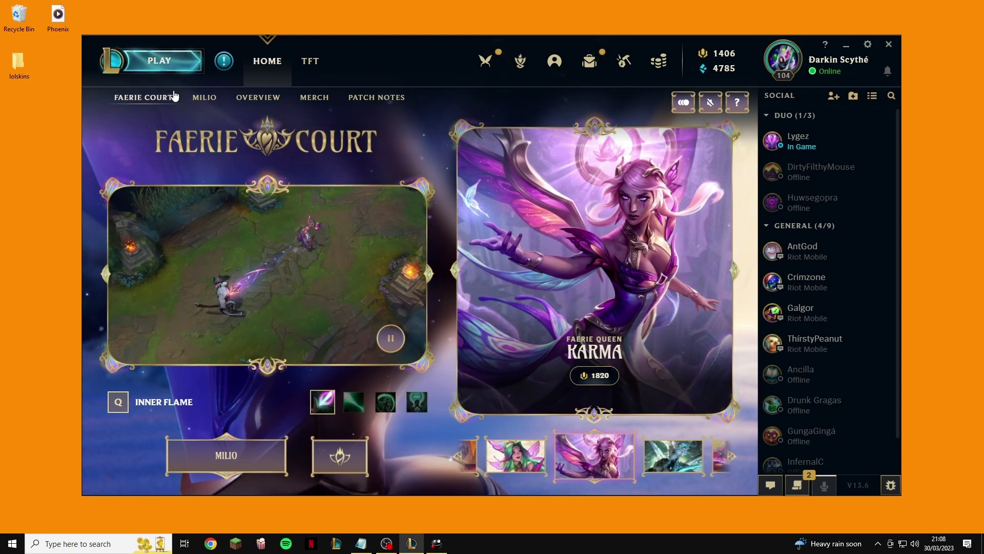
# Reactivate the Ashen Guardian Shen skin in the mod window and move it aside.
pyautogui.click(437, 543)
pyautogui.click(314, 321)
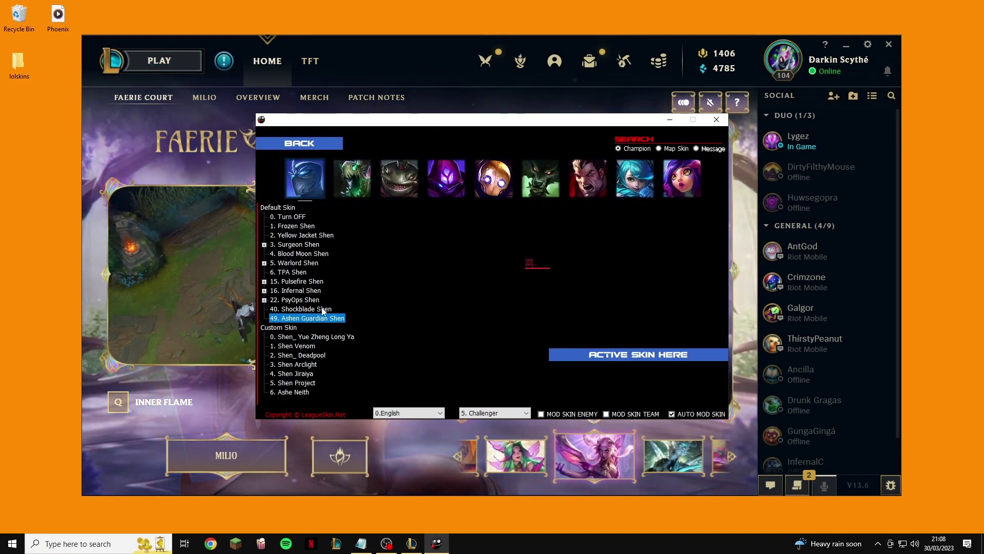
pyautogui.click(651, 355)
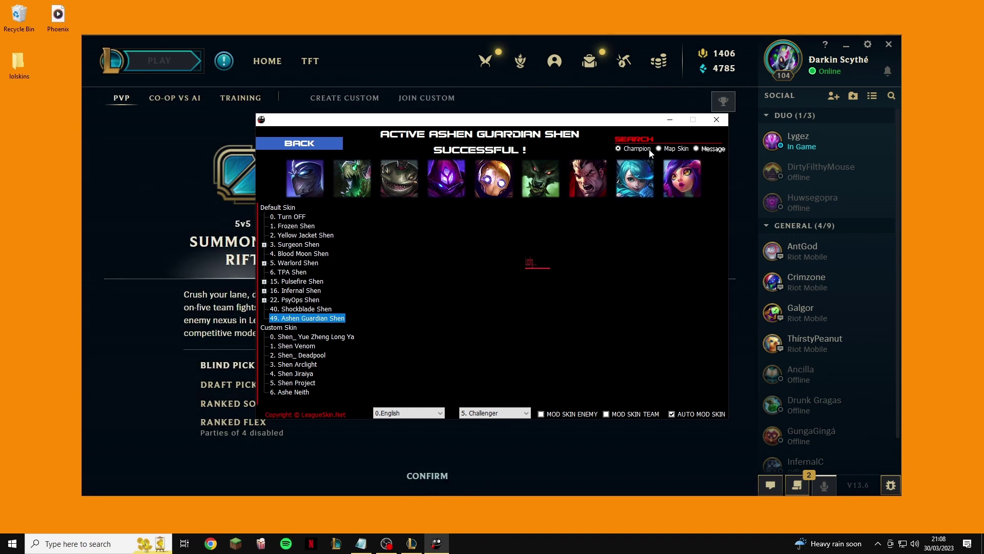
pyautogui.click(666, 119)
# Create, confirm and start a custom Summoner's Rift Blind Pick game.
pyautogui.click(340, 100)
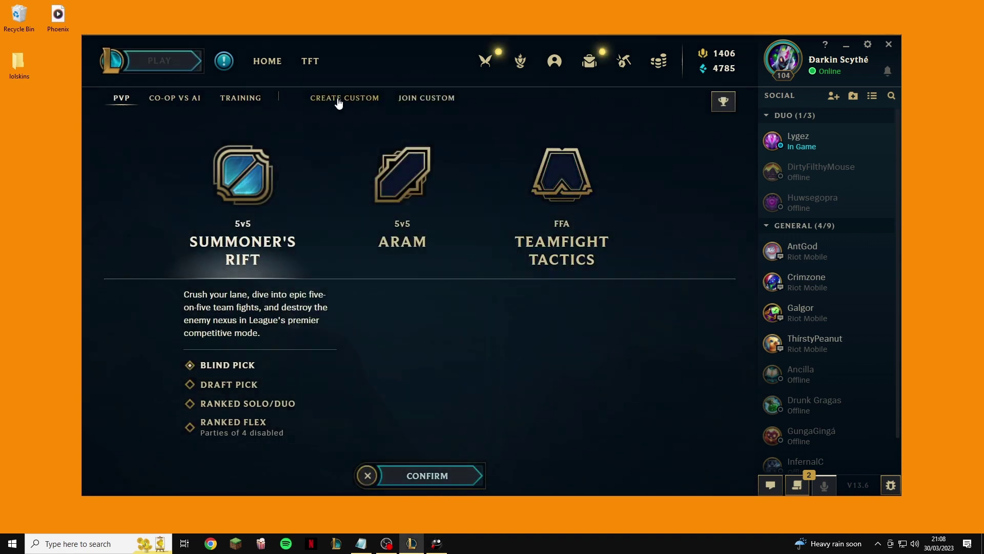
pyautogui.click(425, 469)
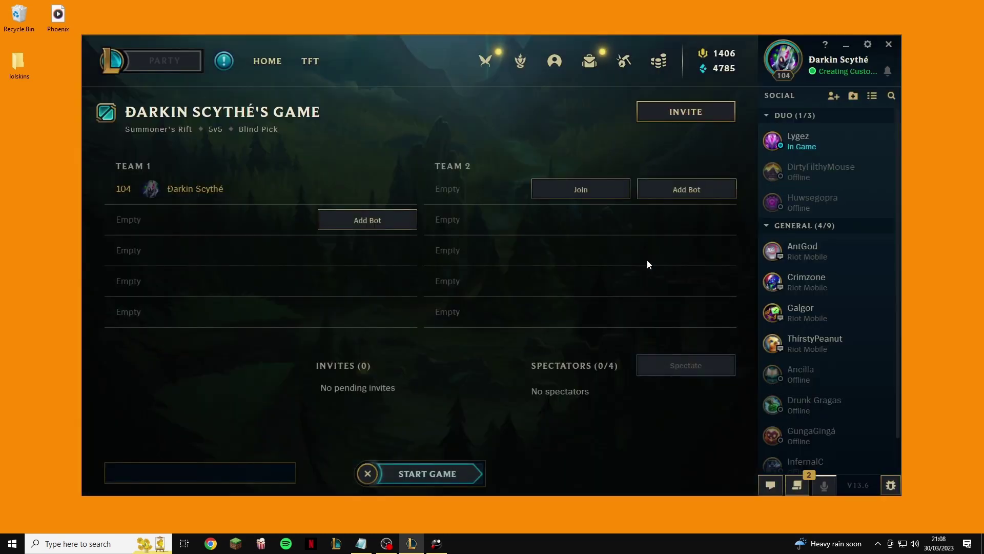
pyautogui.click(459, 474)
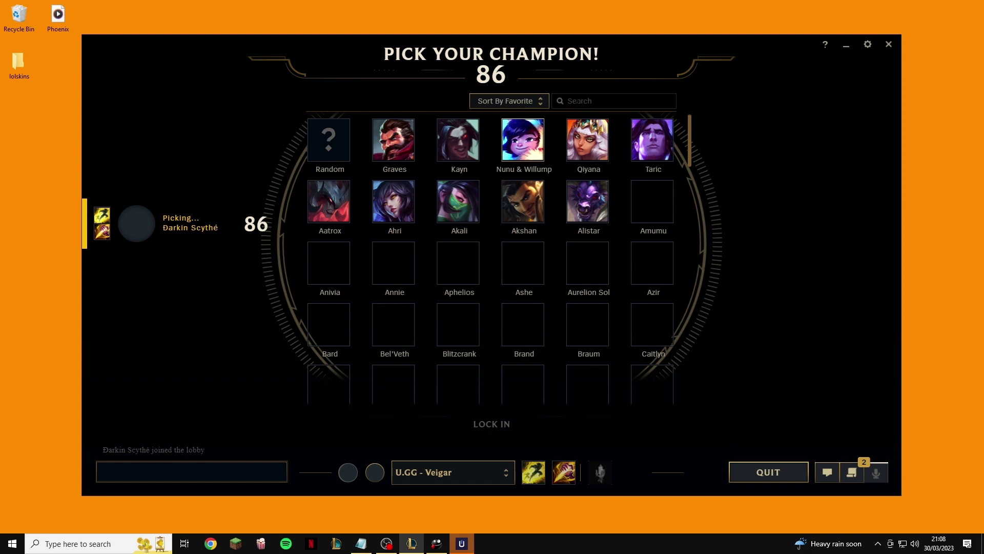
# Search 'she' in champion select, pick Shen and lock him in.
pyautogui.click(589, 99)
pyautogui.write('she')
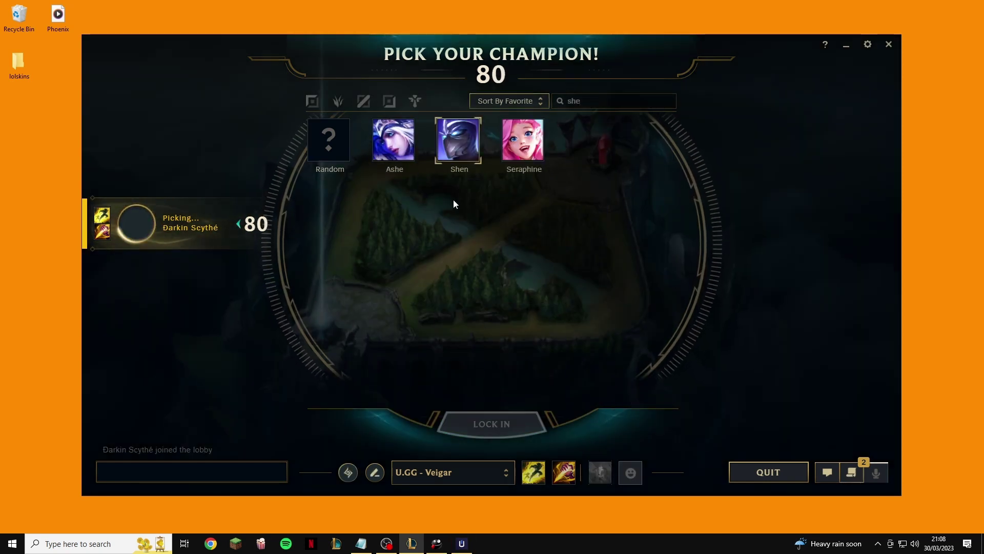
pyautogui.click(459, 141)
pyautogui.click(490, 424)
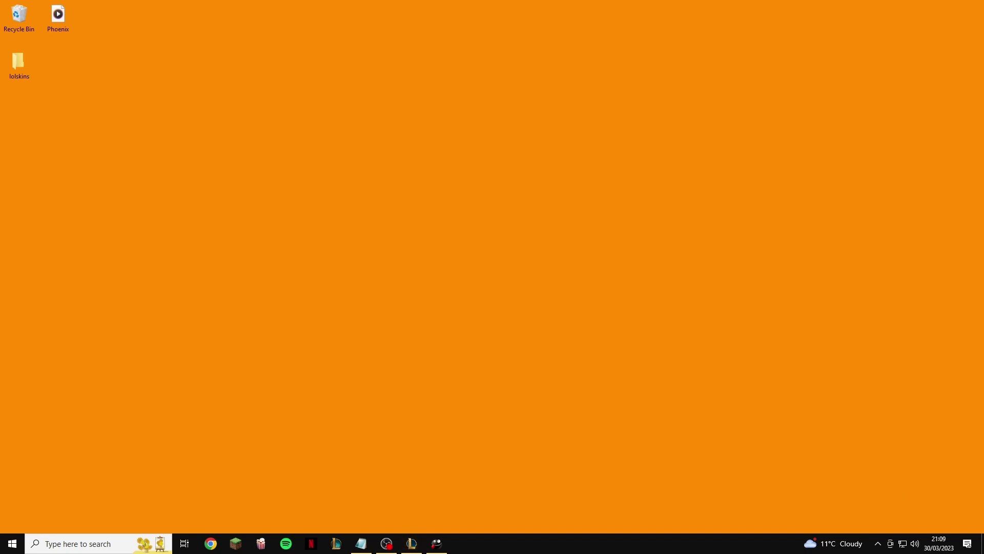
# Check and minimize the League client, then flip Shen's loading card to Mastery and back.
pyautogui.click(412, 543)
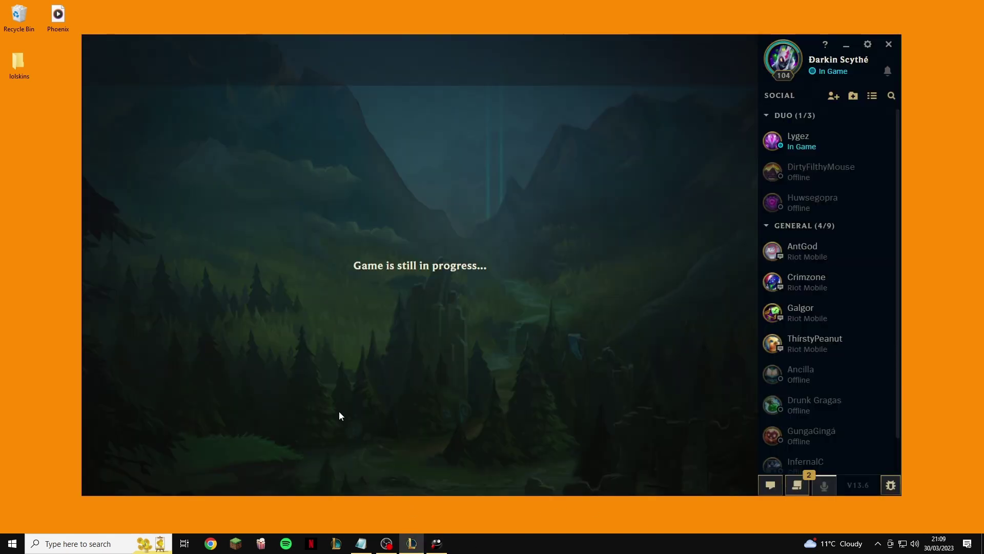
pyautogui.click(424, 544)
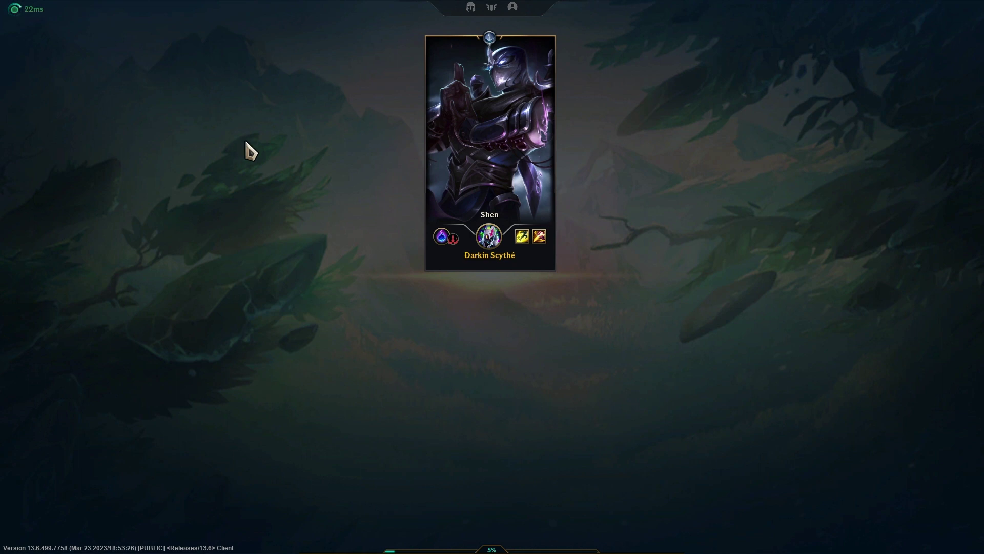
pyautogui.click(474, 103)
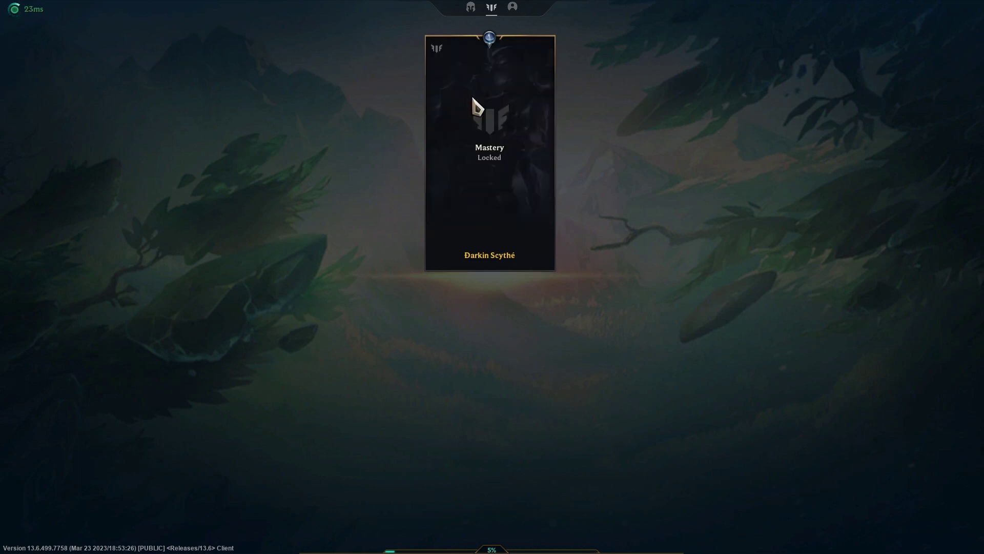
pyautogui.click(491, 126)
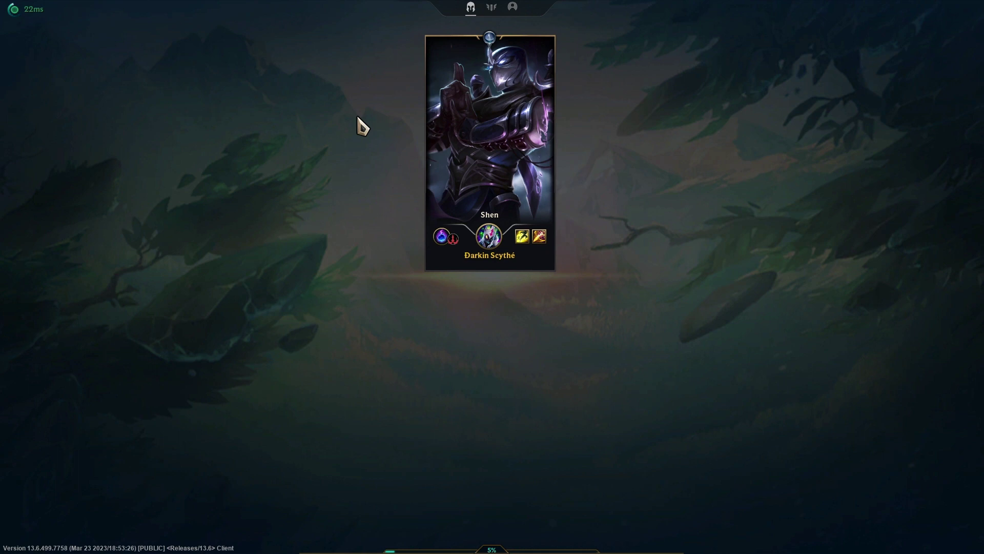